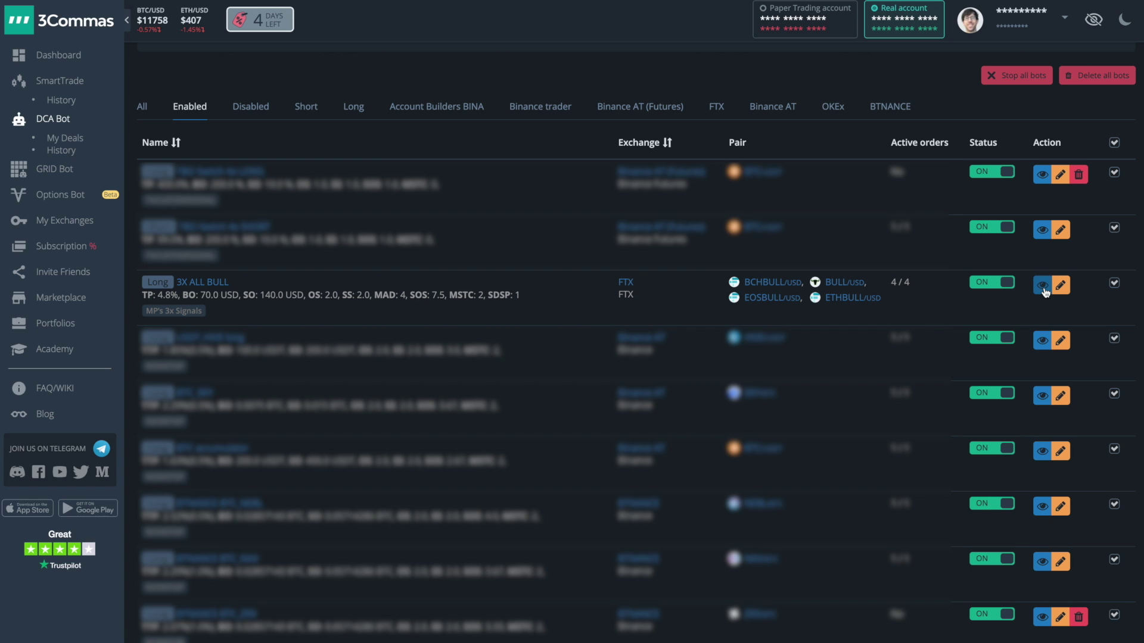
Open the 3X ALL BULL bot's details: 84 completed deals, +376.17 $ profit, four active deals
{"action": "left_click", "coordinate": [1043, 287]}
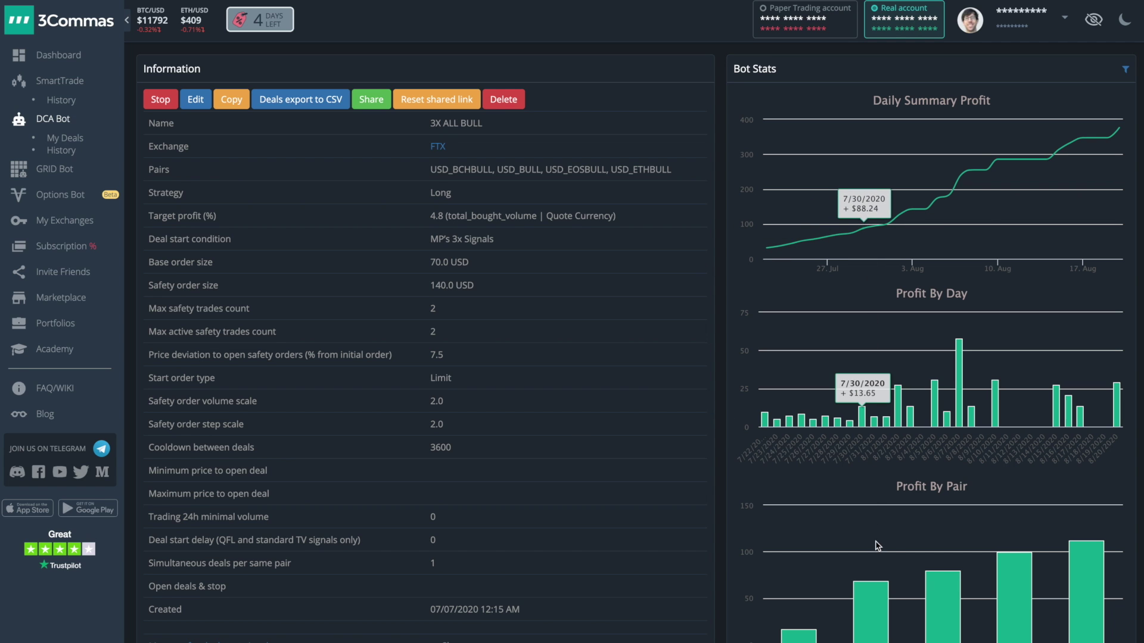
{"action": "scroll", "coordinate": [719, 511], "scroll_direction": "down", "scroll_amount": 6}
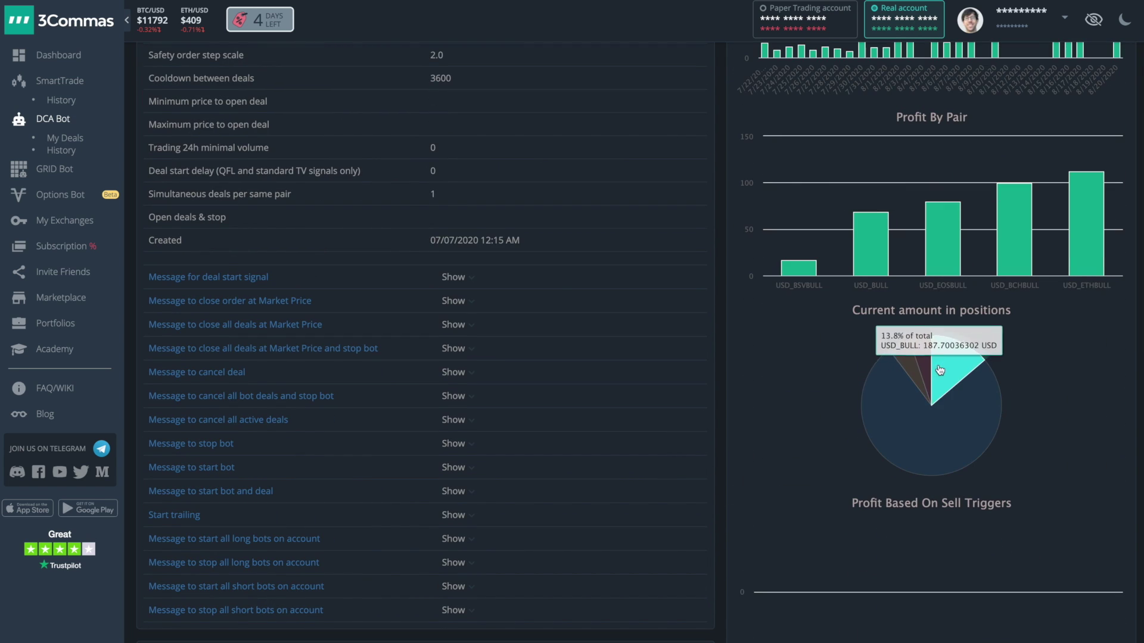
{"action": "scroll", "coordinate": [645, 426], "scroll_direction": "down", "scroll_amount": 4}
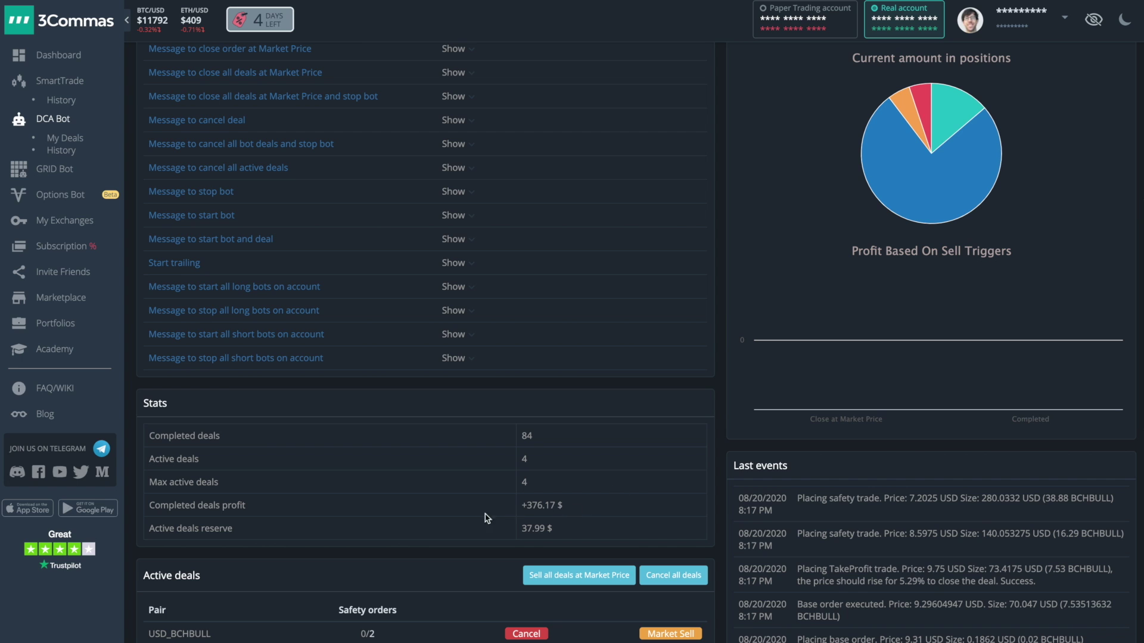
{"action": "scroll", "coordinate": [880, 530], "scroll_direction": "down", "scroll_amount": 5}
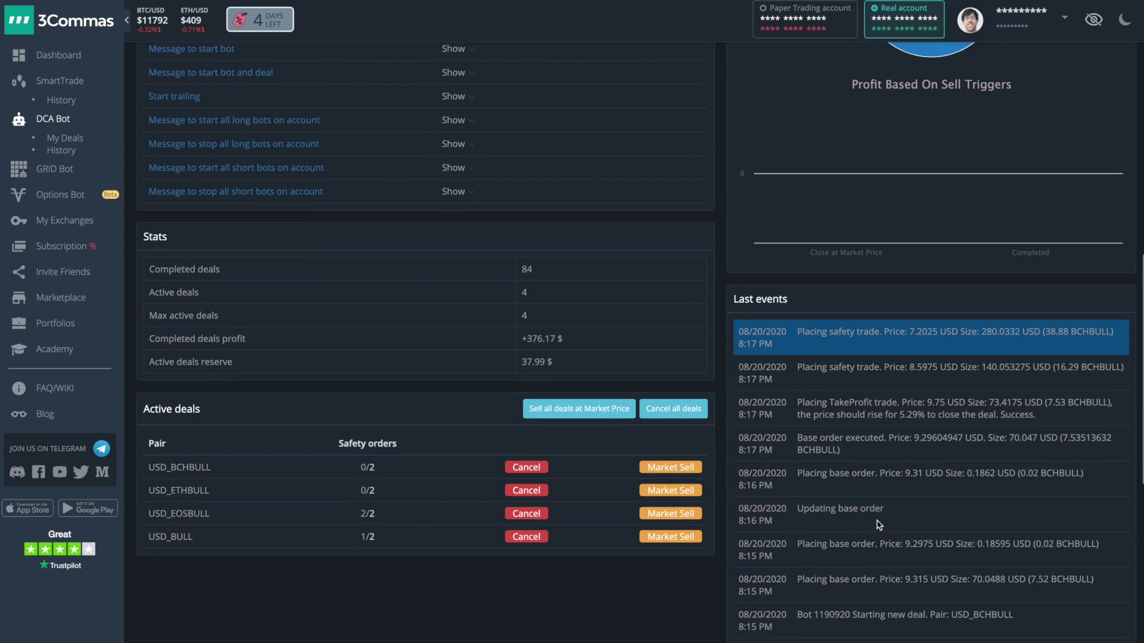
{"action": "scroll", "coordinate": [864, 614], "scroll_direction": "down", "scroll_amount": 7}
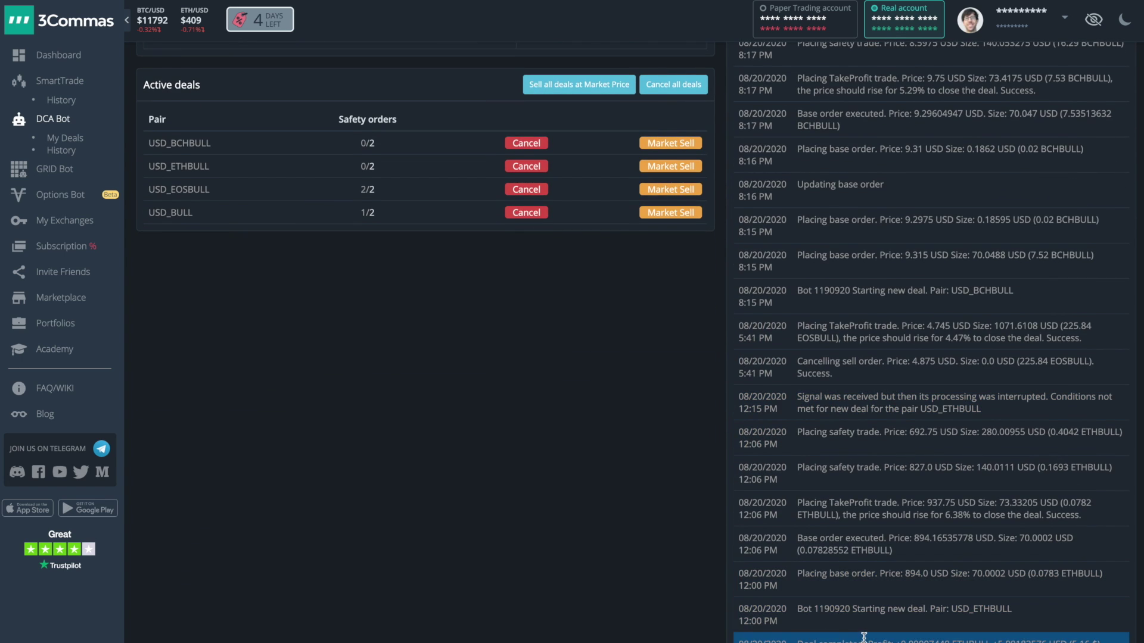
{"action": "scroll", "coordinate": [655, 382], "scroll_direction": "up", "scroll_amount": 20}
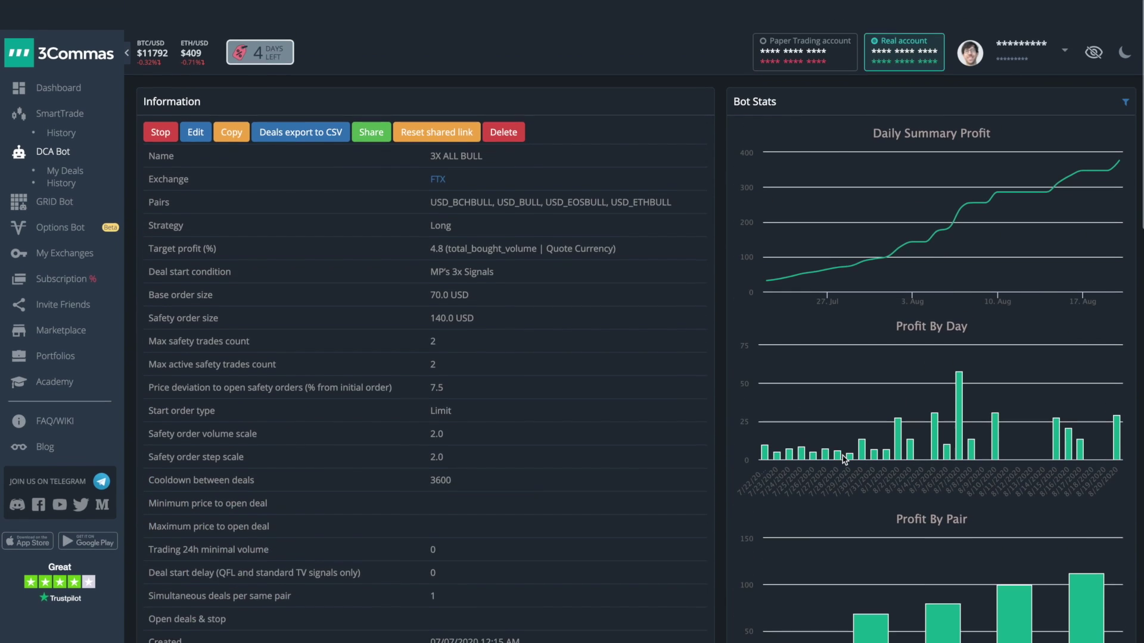
{"action": "scroll", "coordinate": [491, 301], "scroll_direction": "down", "scroll_amount": 1}
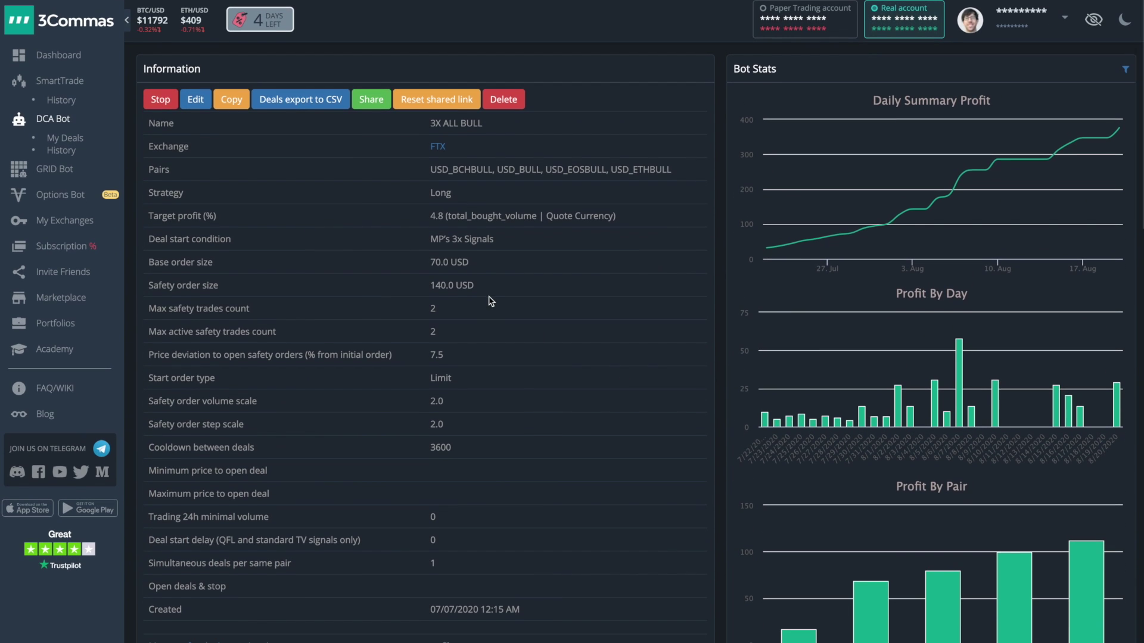
Review the 3X ALL BULL edit form down to safety orders and chart the used amount per order
{"action": "left_click", "coordinate": [195, 100]}
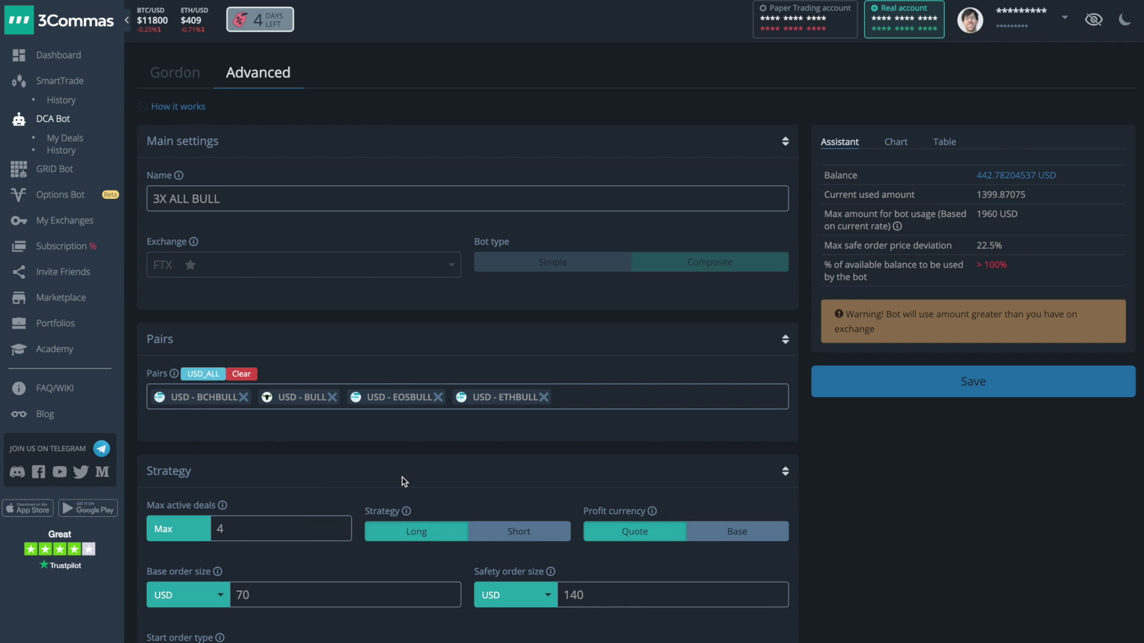
{"action": "scroll", "coordinate": [404, 482], "scroll_direction": "down", "scroll_amount": 3}
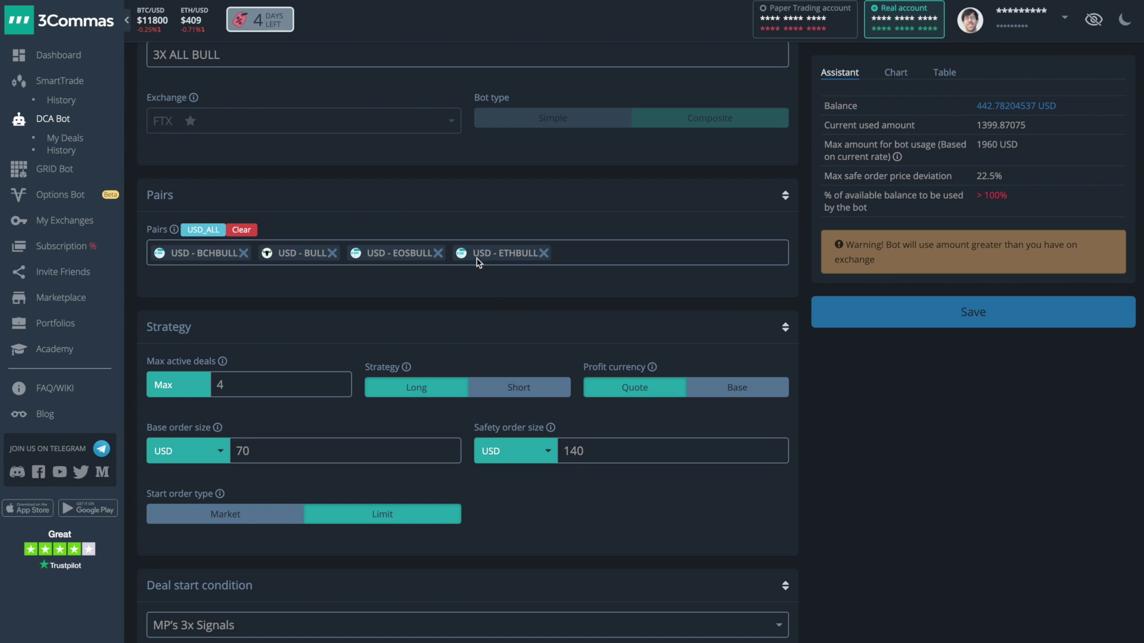
{"action": "scroll", "coordinate": [599, 354], "scroll_direction": "down", "scroll_amount": 6}
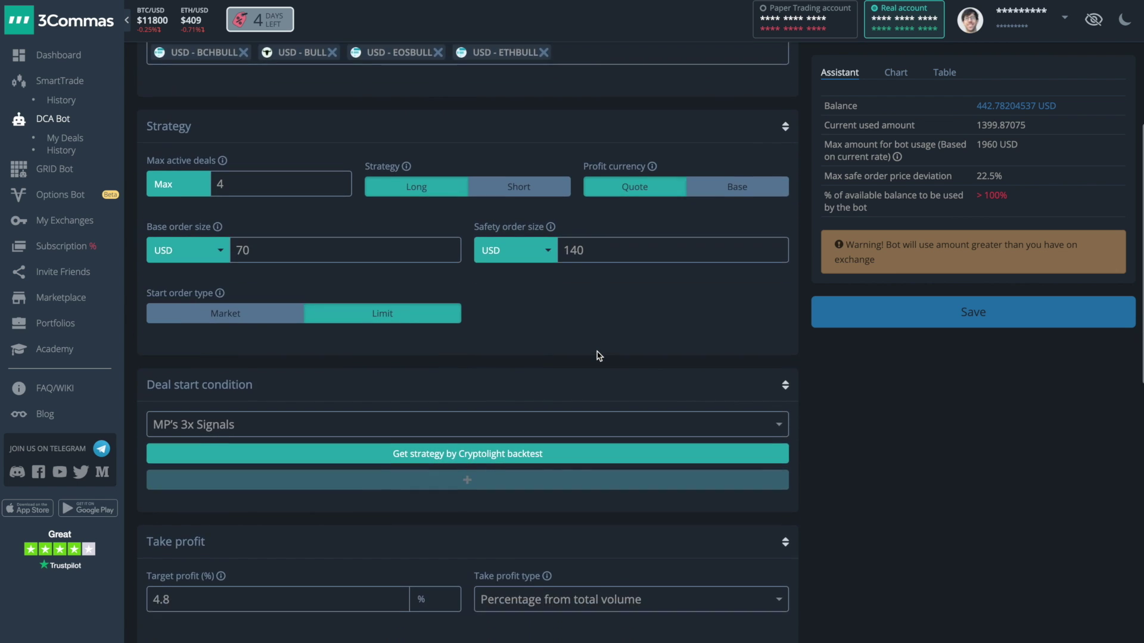
{"action": "scroll", "coordinate": [602, 356], "scroll_direction": "down", "scroll_amount": 7}
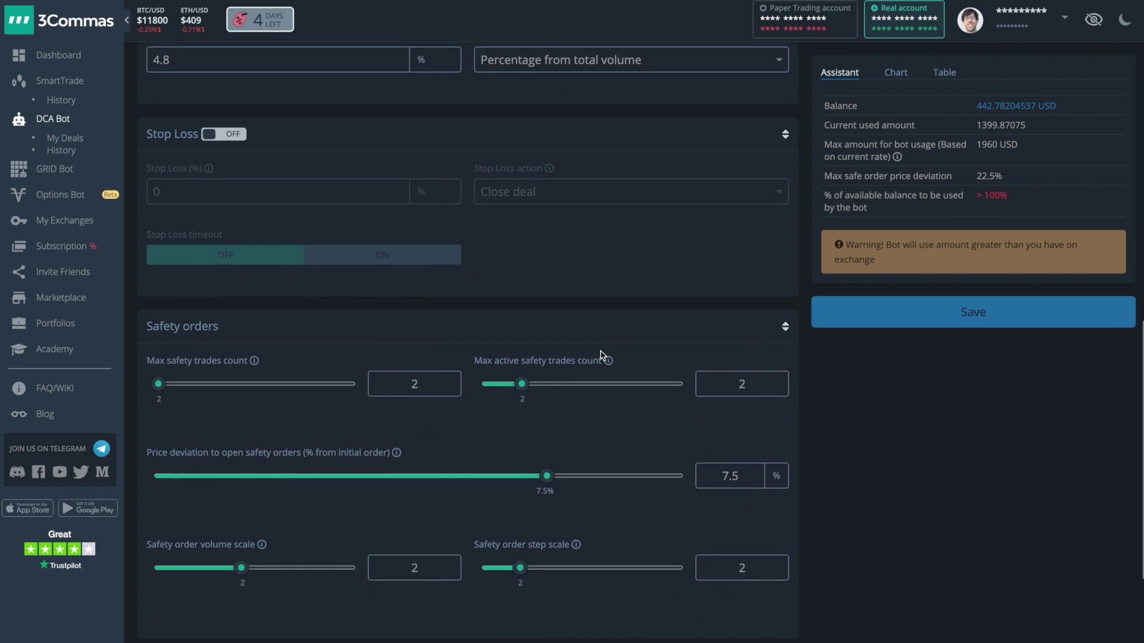
{"action": "scroll", "coordinate": [601, 355], "scroll_direction": "down", "scroll_amount": 4}
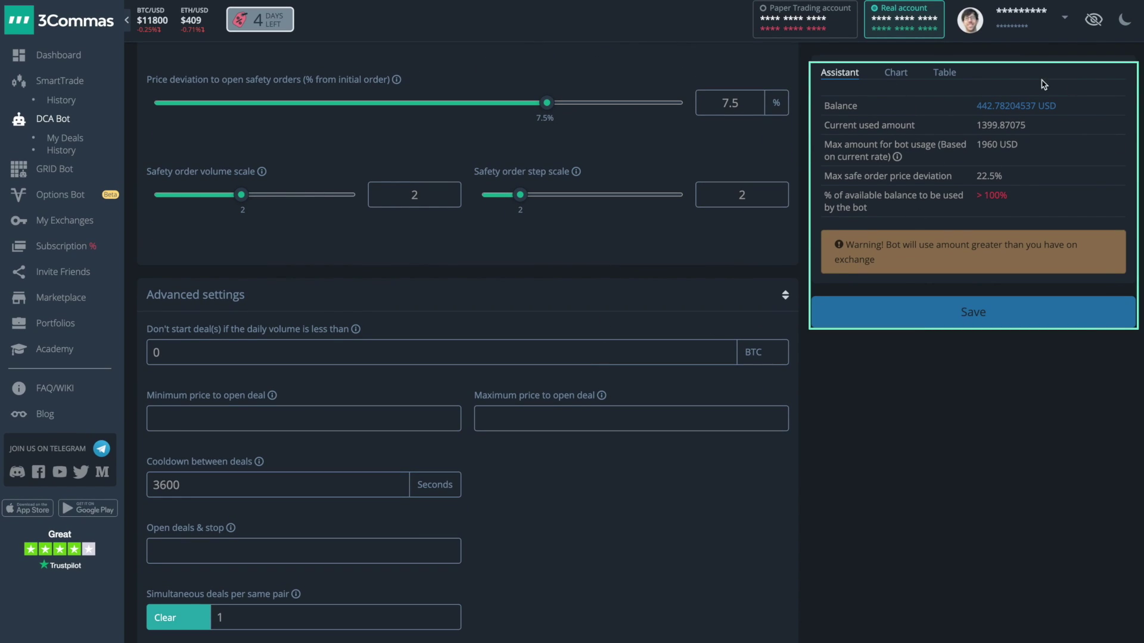
{"action": "left_click", "coordinate": [896, 73]}
{"action": "mouse_move", "coordinate": [842, 283]}
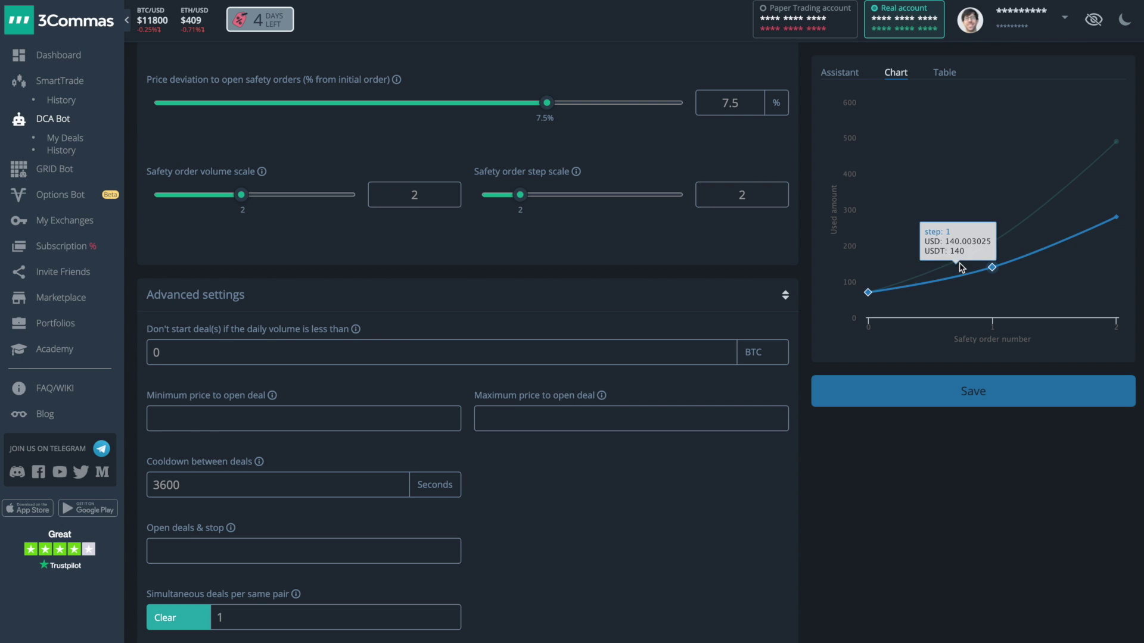
View per-step used amounts as a table, then check deal start conditions, keeping MP's 3x Signals
{"action": "mouse_move", "coordinate": [1101, 171]}
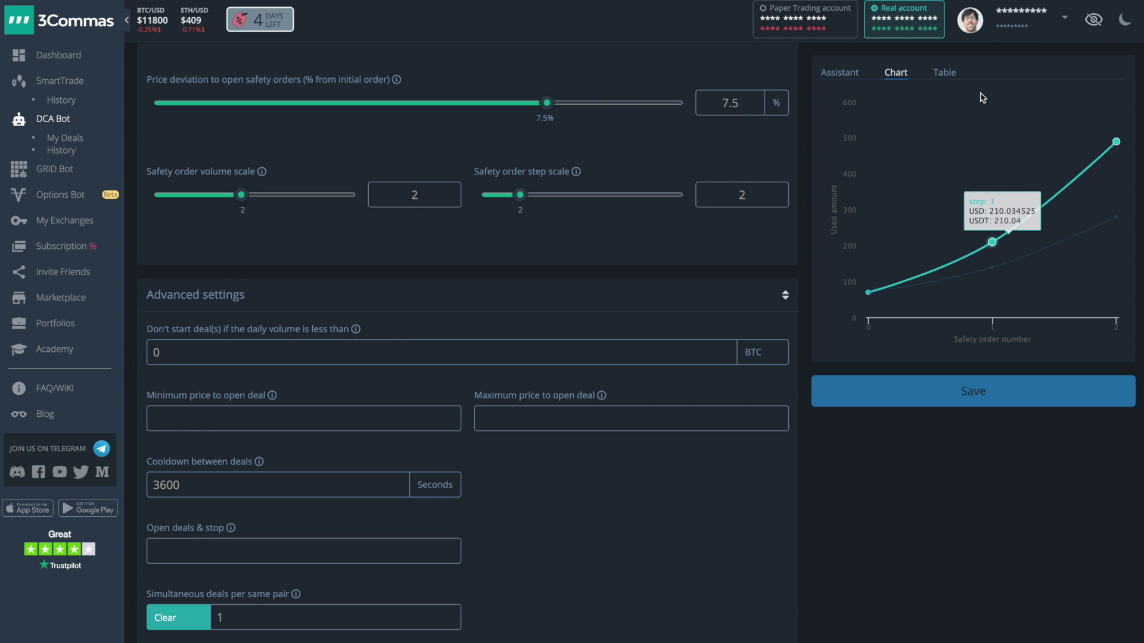
{"action": "left_click", "coordinate": [945, 75]}
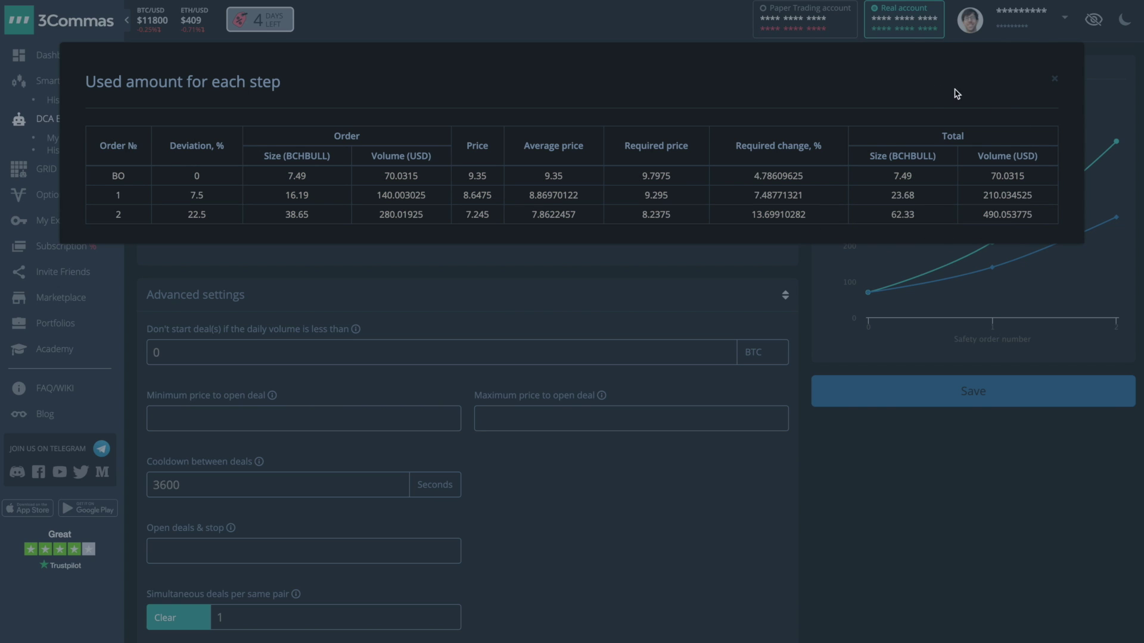
{"action": "left_click", "coordinate": [1054, 84]}
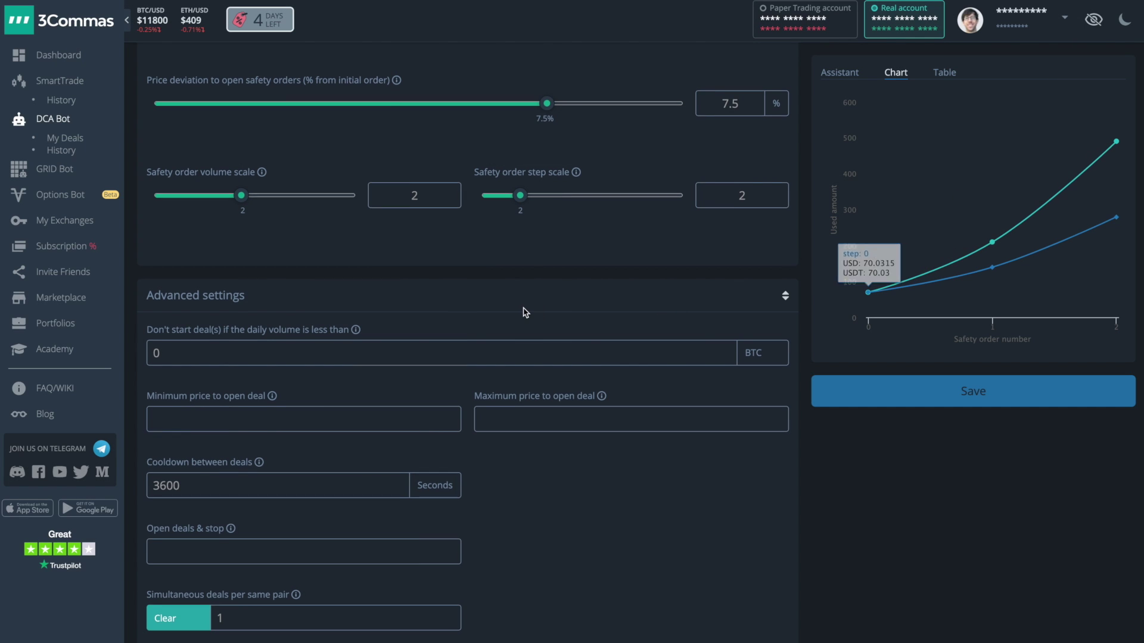
{"action": "scroll", "coordinate": [524, 312], "scroll_direction": "up", "scroll_amount": 10}
{"action": "scroll", "coordinate": [523, 311], "scroll_direction": "up", "scroll_amount": 1}
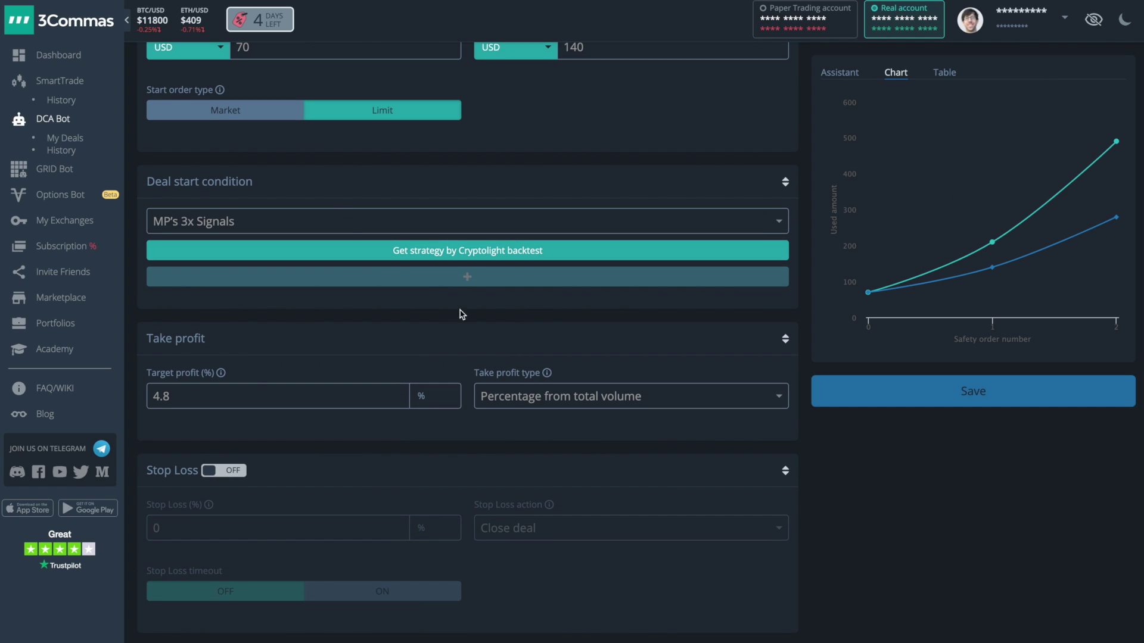
{"action": "left_click", "coordinate": [284, 222]}
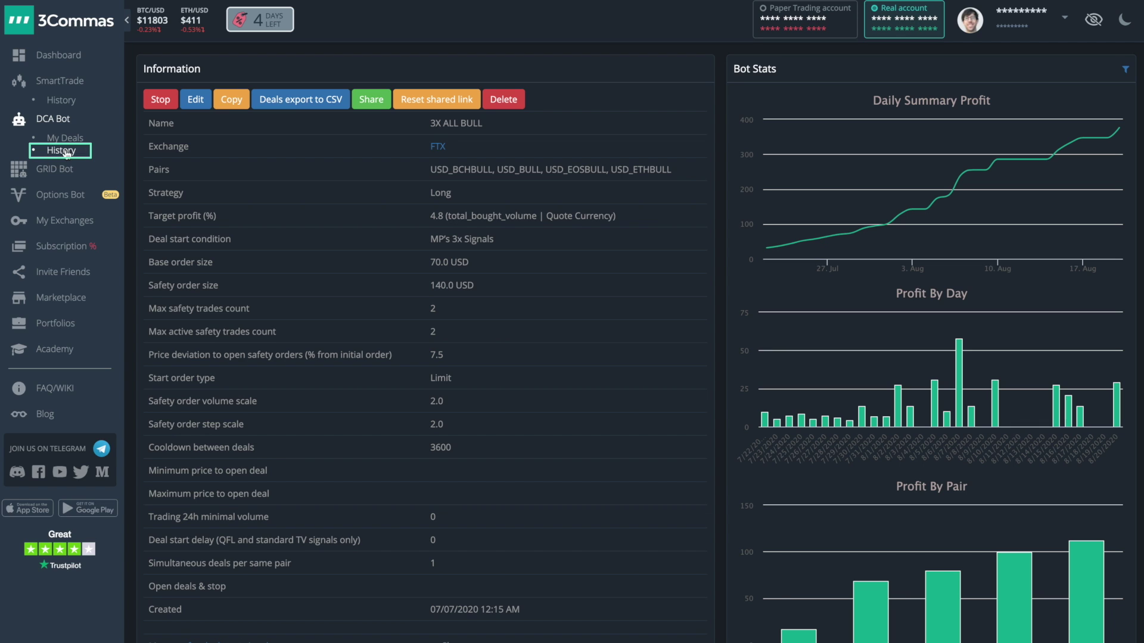
Open the USD_ETHBULL deal's price chart from DCA deal history with 1 hour candles
{"action": "left_click", "coordinate": [65, 151]}
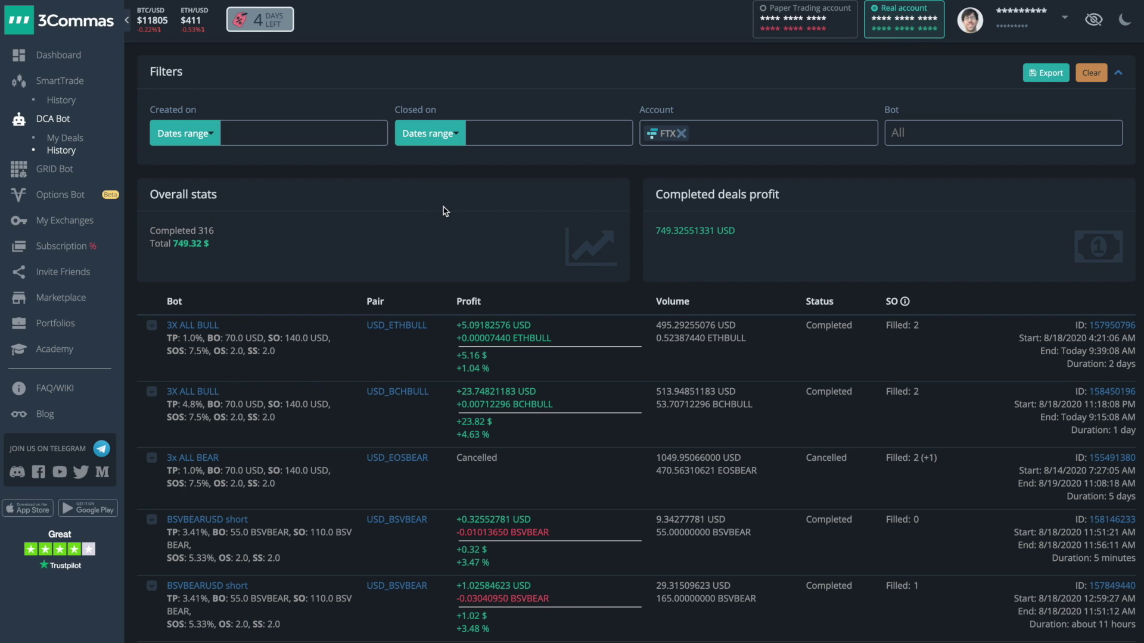
{"action": "left_click", "coordinate": [395, 325]}
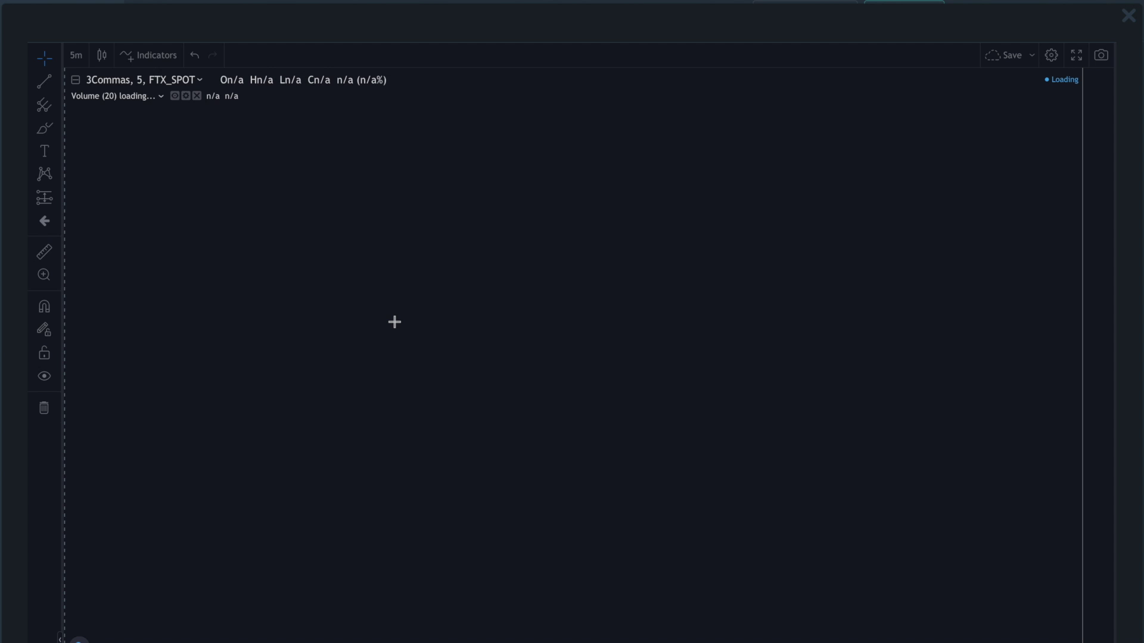
{"action": "scroll", "coordinate": [395, 310], "scroll_direction": "down", "scroll_amount": 1}
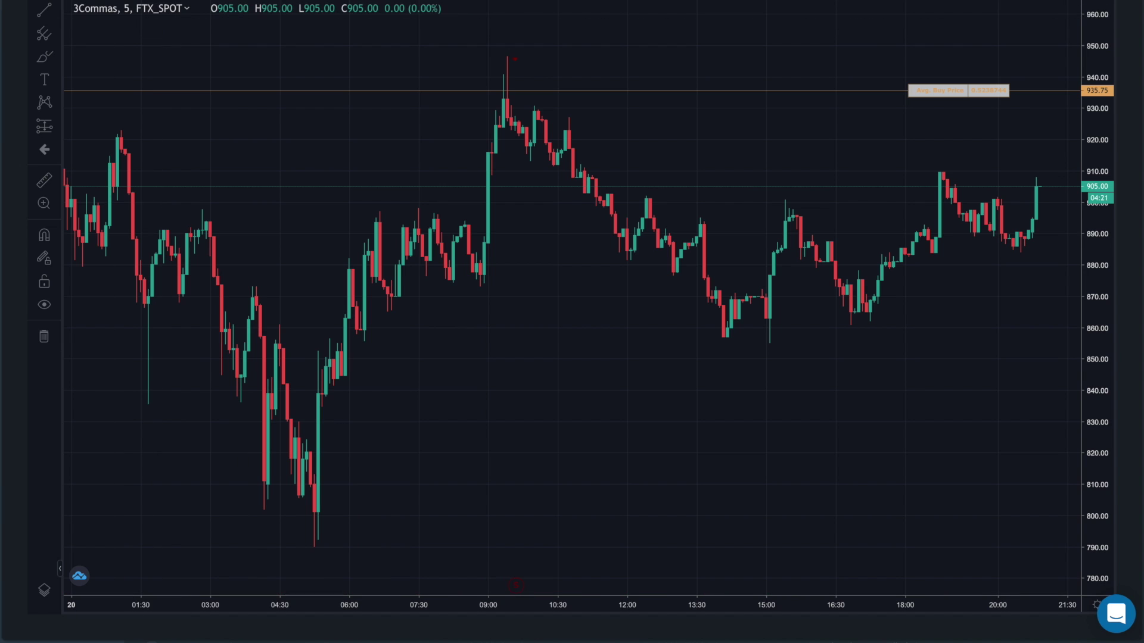
{"action": "left_click", "coordinate": [141, 9]}
{"action": "left_click", "coordinate": [108, 124]}
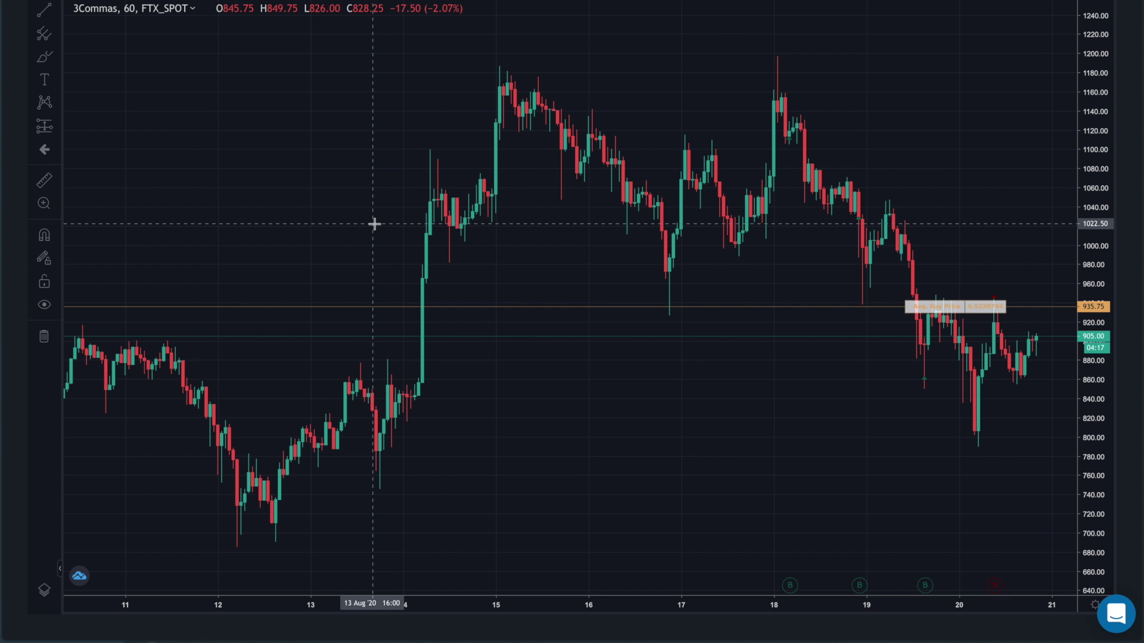
Inspect the buy and sell markers along the USD_ETHBULL deal chart
{"action": "scroll", "coordinate": [764, 324], "scroll_direction": "up", "scroll_amount": 3}
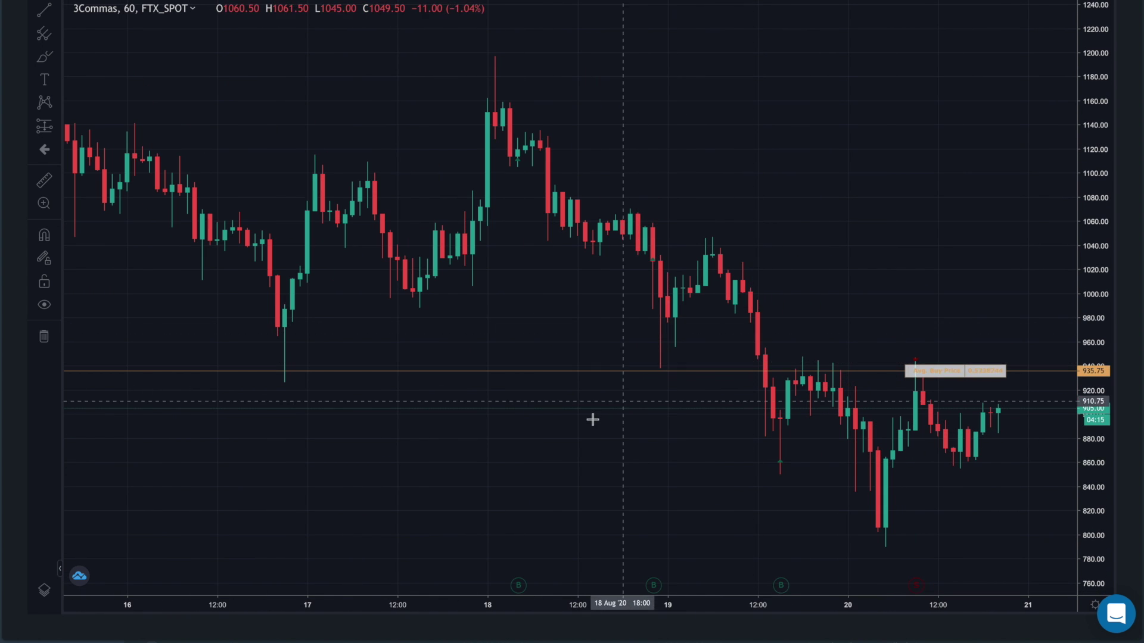
{"action": "scroll", "coordinate": [601, 415], "scroll_direction": "right", "scroll_amount": 2}
{"action": "mouse_move", "coordinate": [451, 587]}
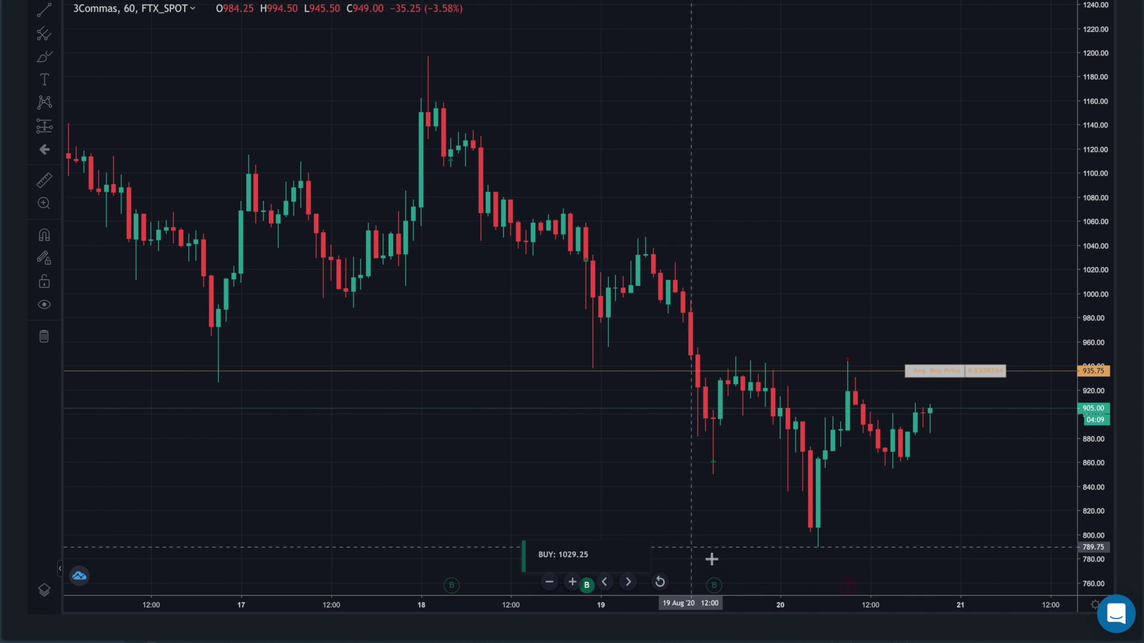
{"action": "mouse_move", "coordinate": [713, 590]}
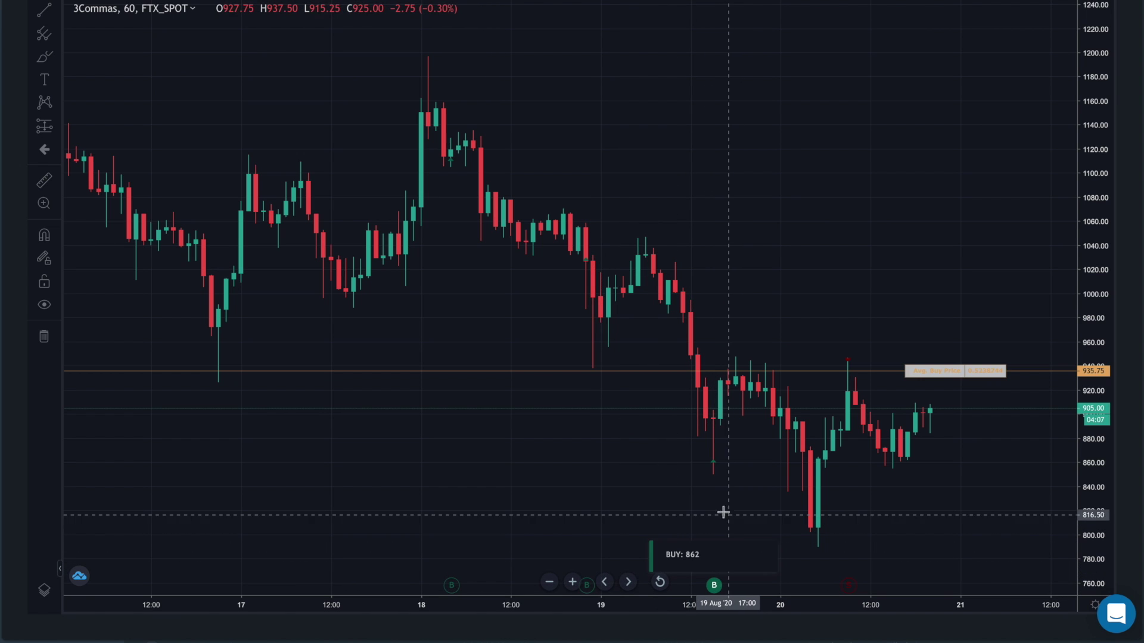
{"action": "scroll", "coordinate": [797, 467], "scroll_direction": "right", "scroll_amount": 3}
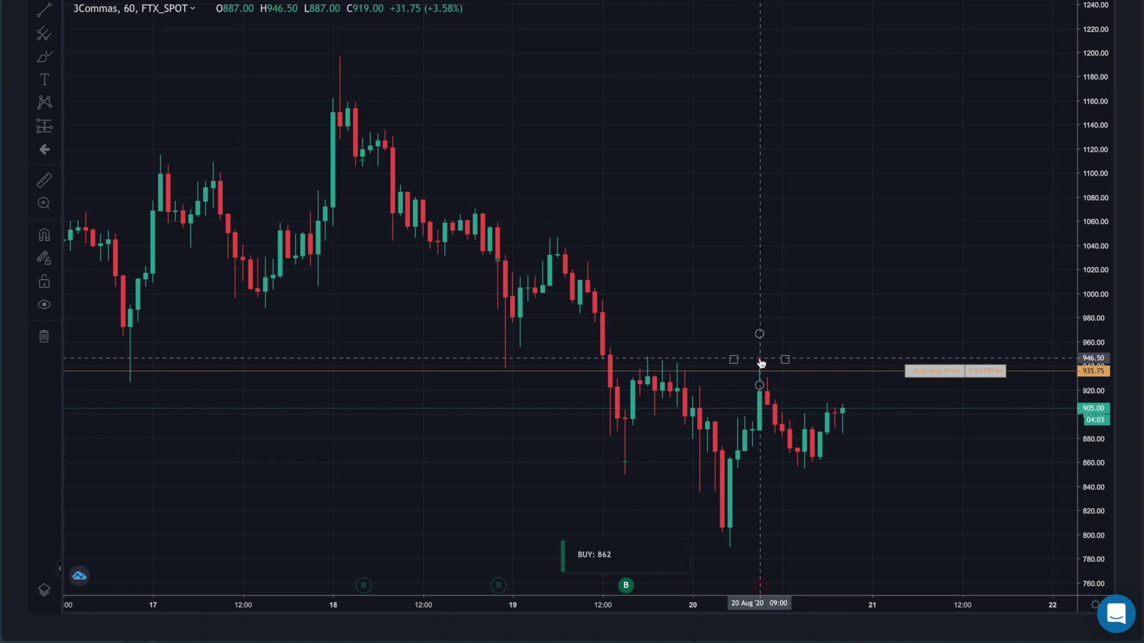
{"action": "mouse_move", "coordinate": [760, 588]}
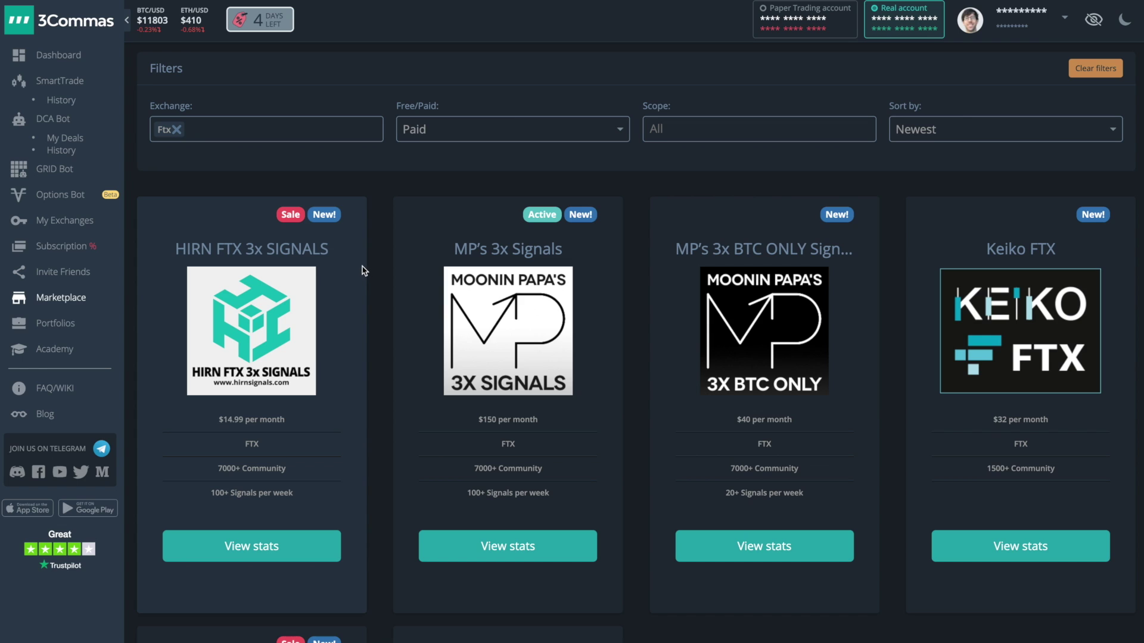
Reapply the Ftx exchange filter and set Free/Paid to Free, revealing MP's Top 10 Signals
{"action": "left_click", "coordinate": [176, 130]}
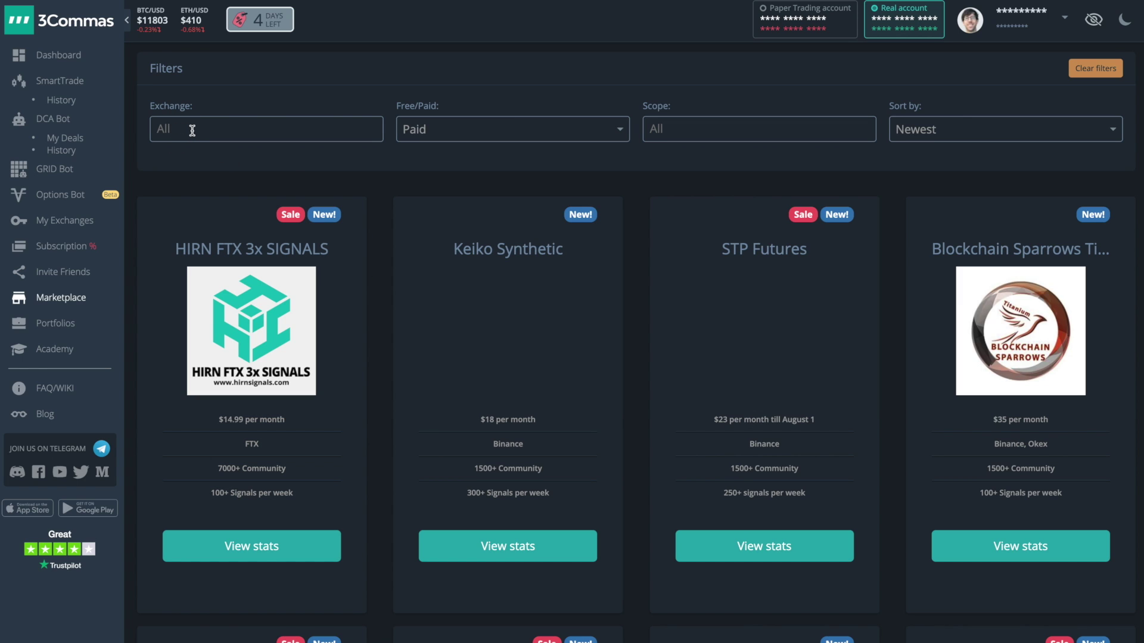
{"action": "left_click", "coordinate": [192, 130]}
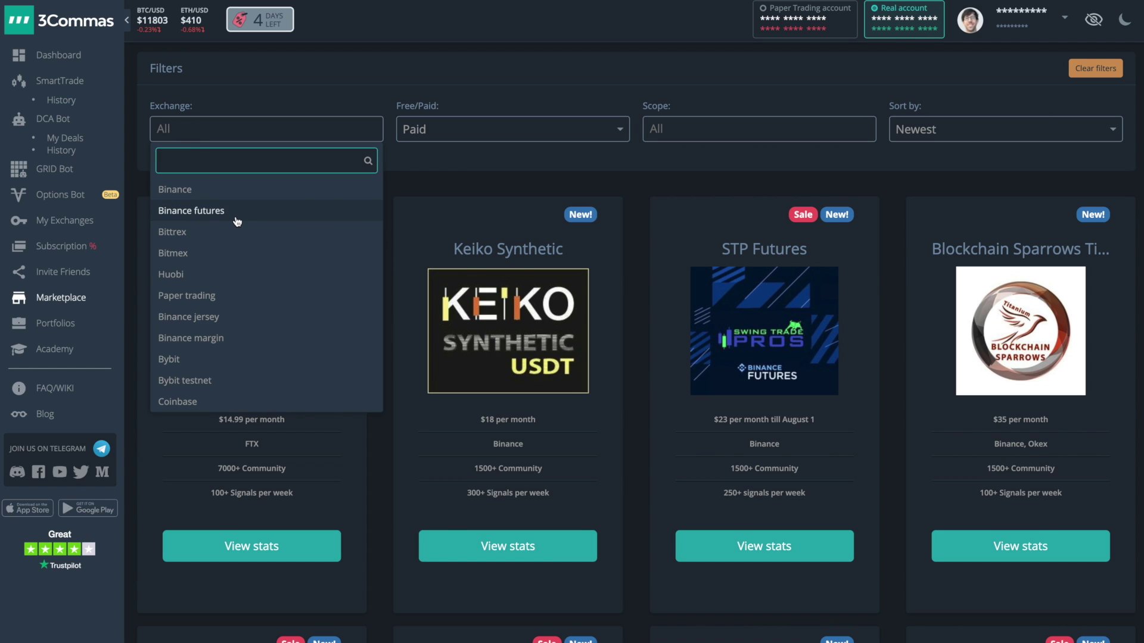
{"action": "scroll", "coordinate": [249, 266], "scroll_direction": "down", "scroll_amount": 1}
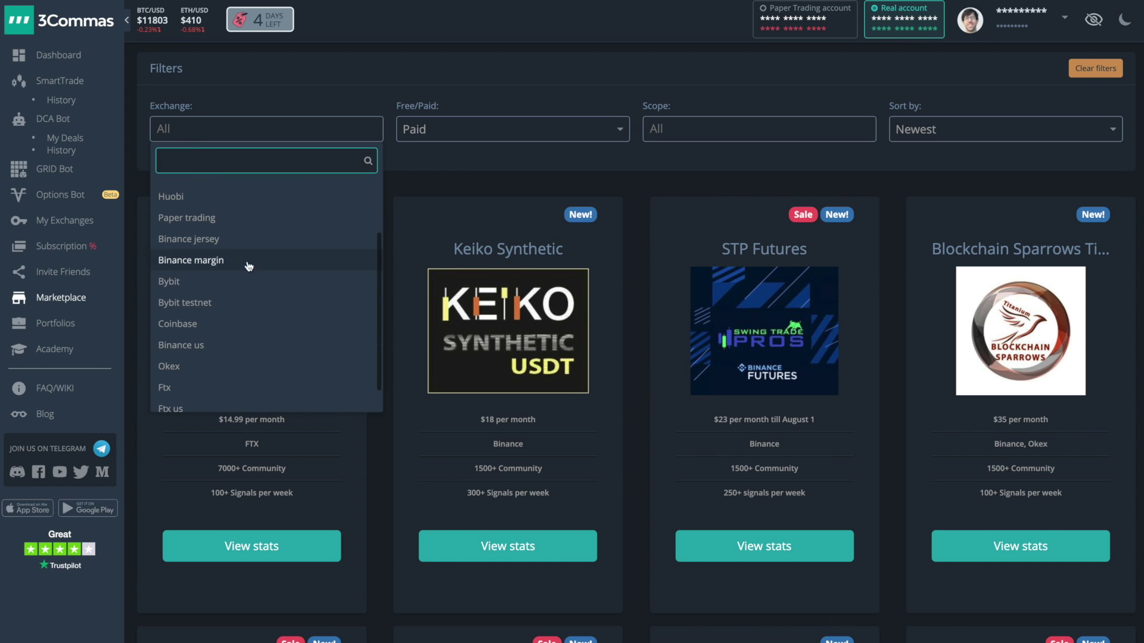
{"action": "scroll", "coordinate": [225, 284], "scroll_direction": "down", "scroll_amount": 1}
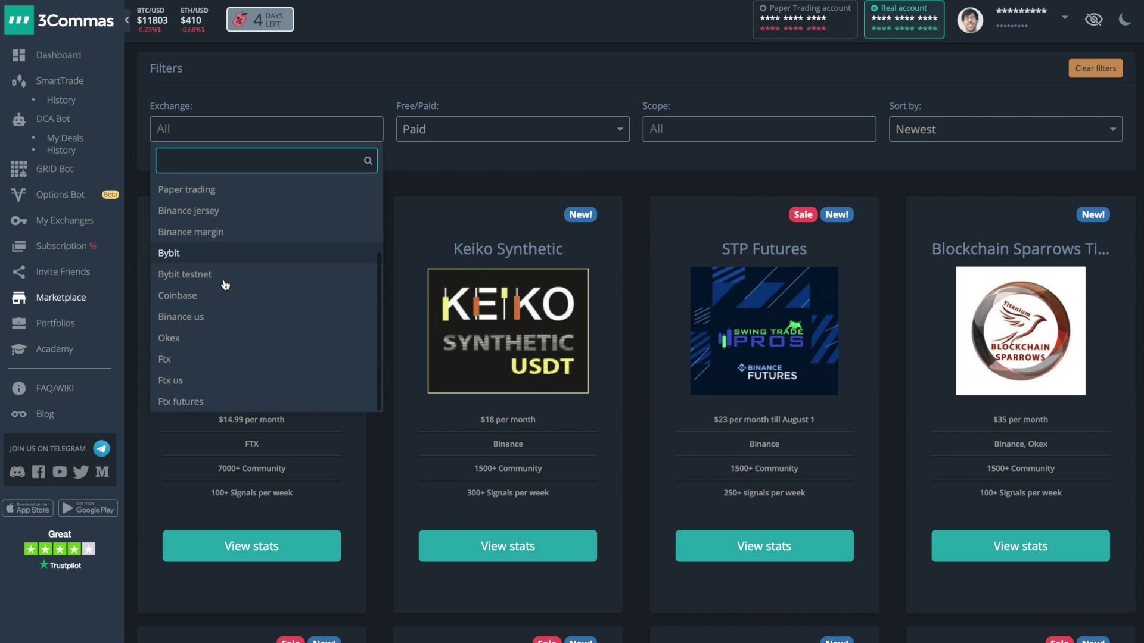
{"action": "left_click", "coordinate": [225, 359]}
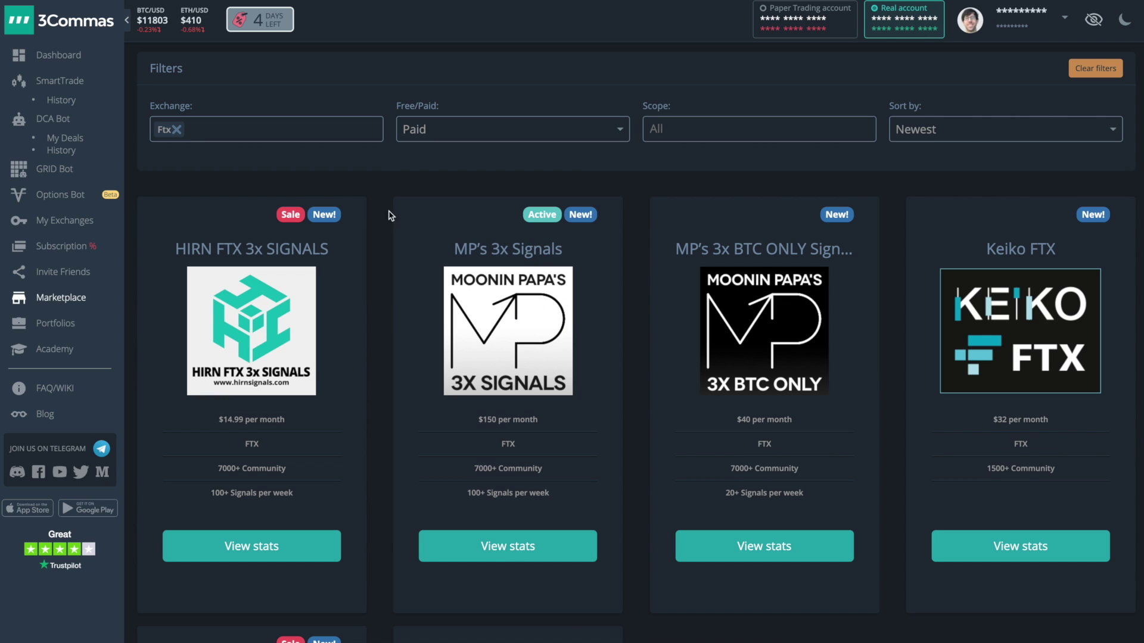
{"action": "left_click", "coordinate": [439, 131]}
{"action": "left_click", "coordinate": [435, 179]}
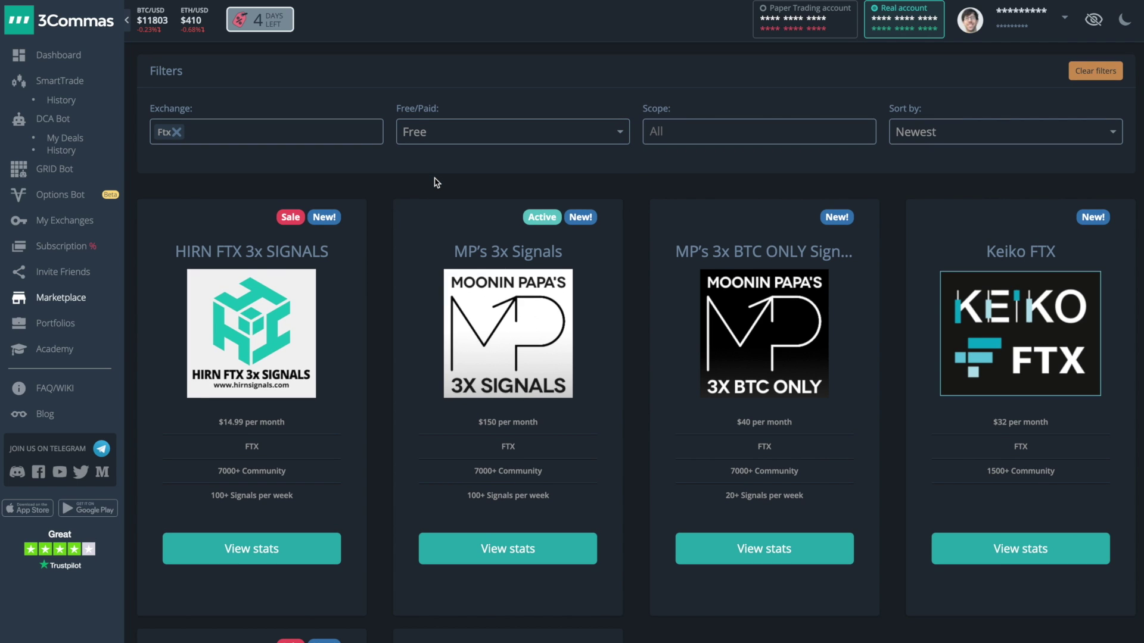
{"action": "scroll", "coordinate": [417, 184], "scroll_direction": "down", "scroll_amount": 10}
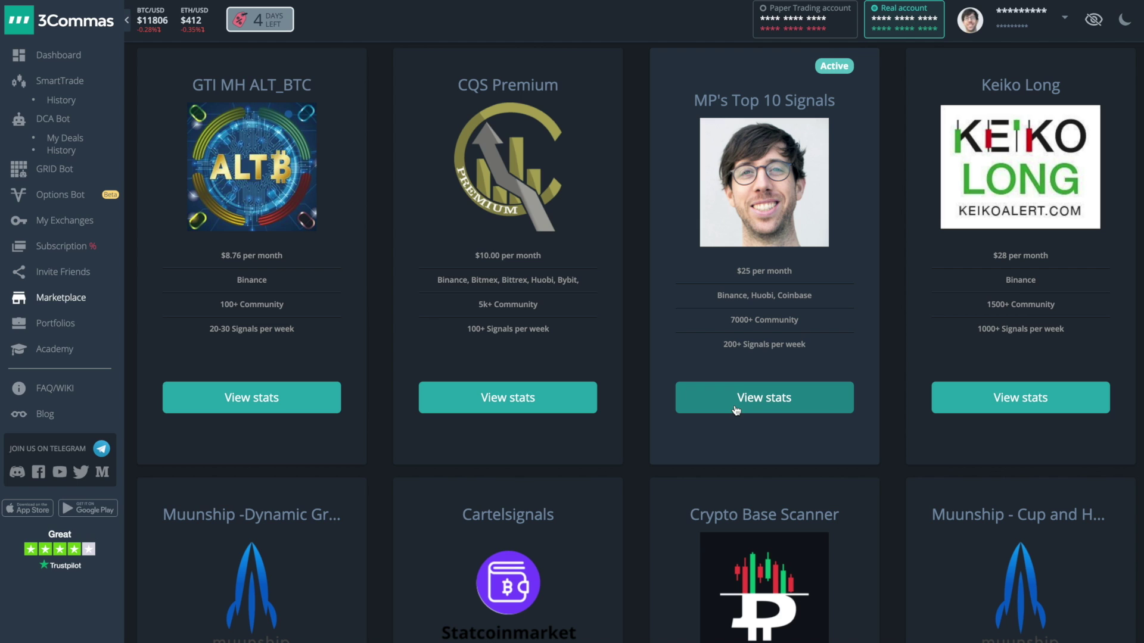
Open the MP's Top 10 Signals stats page and review its subscription and profit details
{"action": "left_click", "coordinate": [729, 409]}
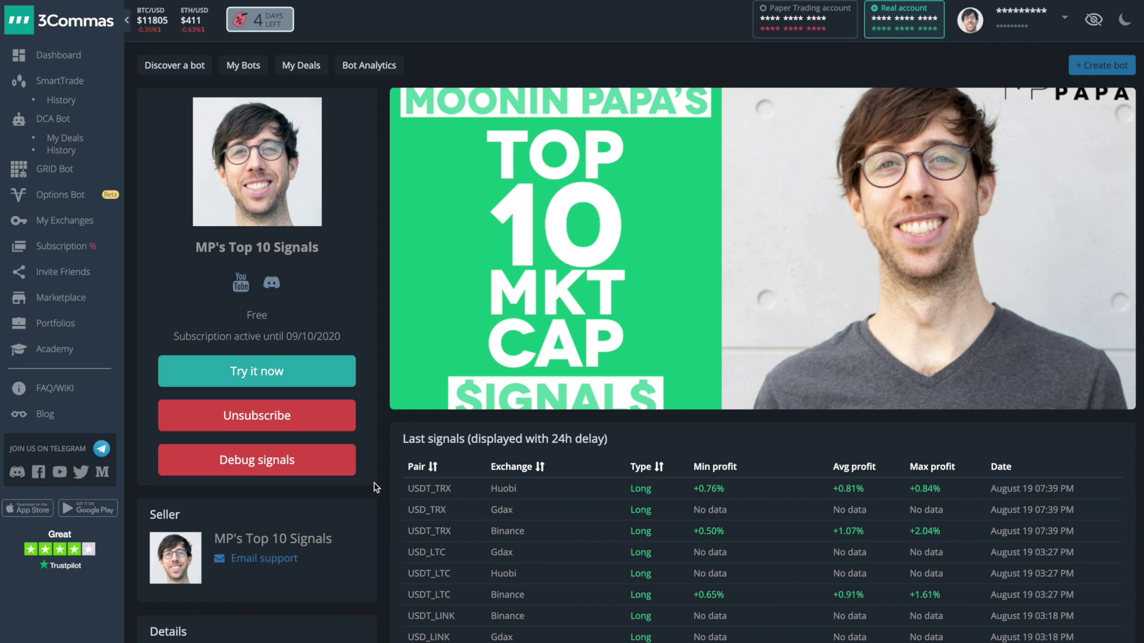
{"action": "scroll", "coordinate": [376, 480], "scroll_direction": "down", "scroll_amount": 5}
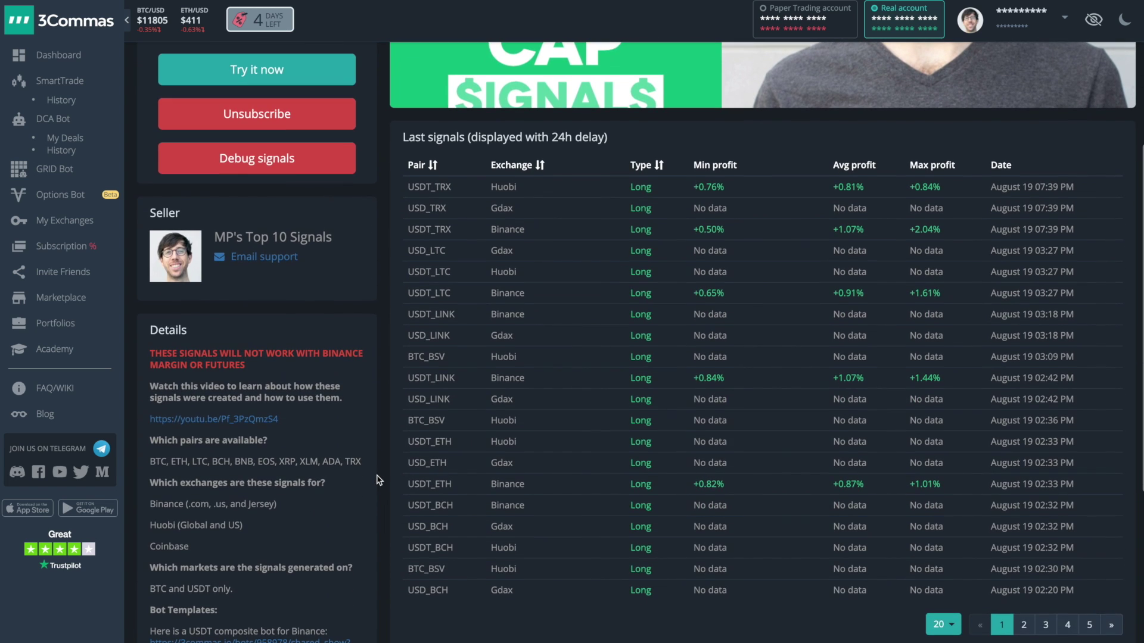
{"action": "scroll", "coordinate": [376, 479], "scroll_direction": "down", "scroll_amount": 2}
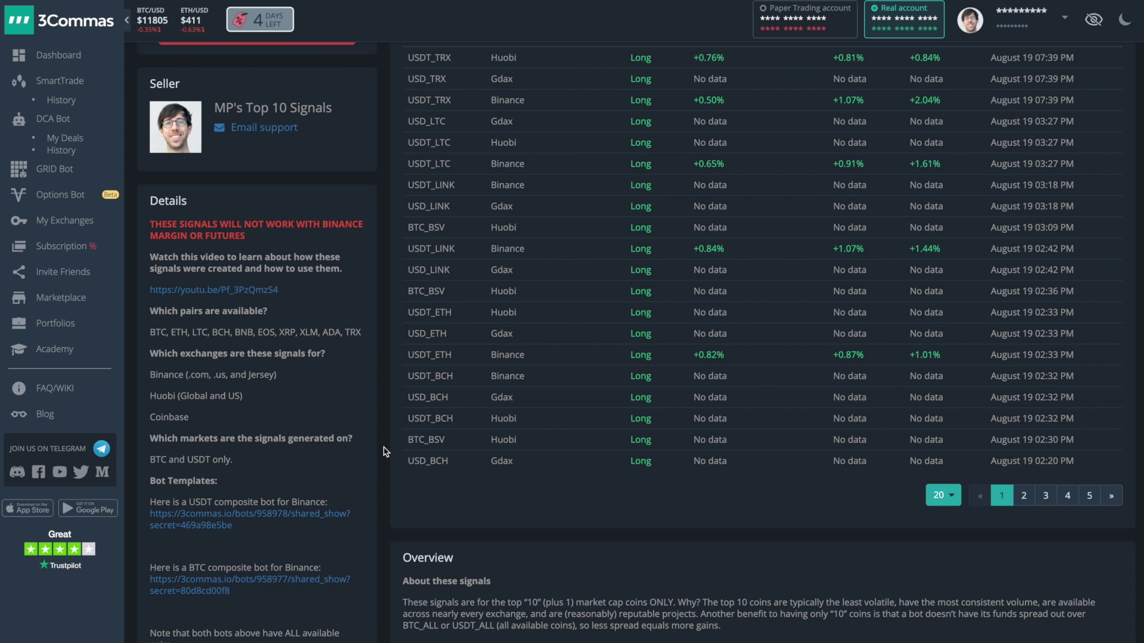
{"action": "scroll", "coordinate": [384, 452], "scroll_direction": "up", "scroll_amount": 2}
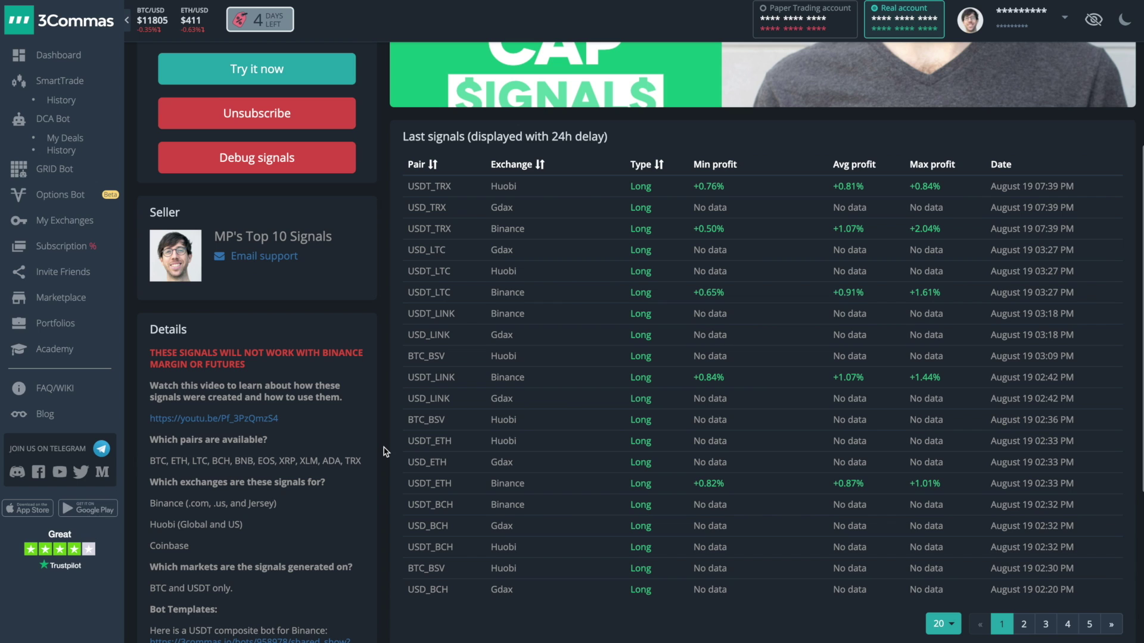
{"action": "scroll", "coordinate": [384, 452], "scroll_direction": "down", "scroll_amount": 6}
{"action": "scroll", "coordinate": [385, 452], "scroll_direction": "down", "scroll_amount": 1}
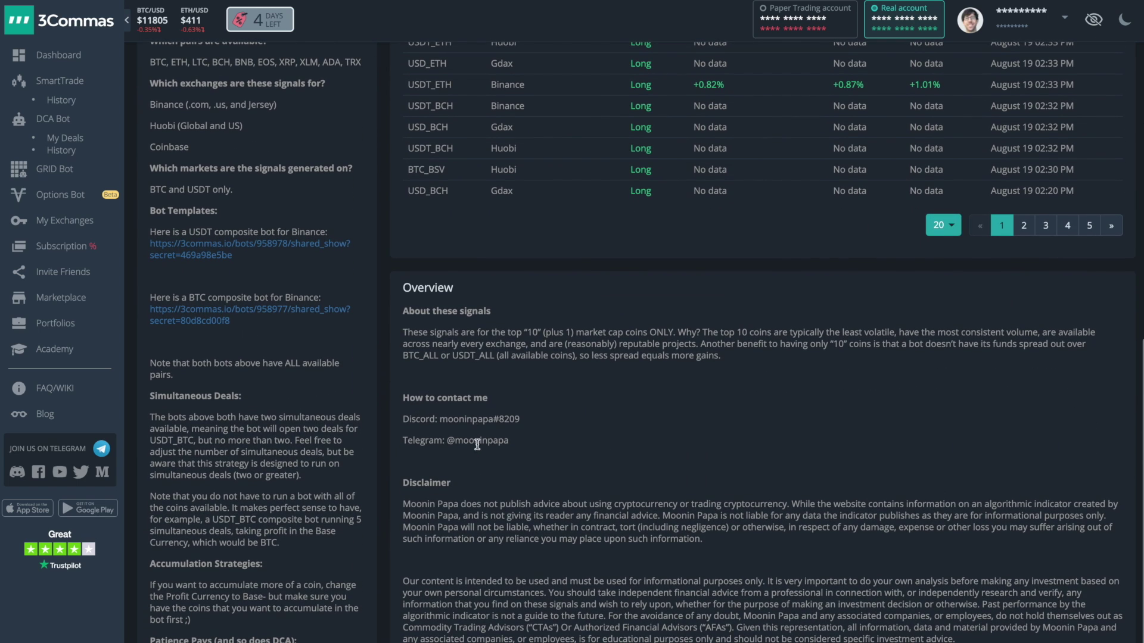
{"action": "scroll", "coordinate": [398, 393], "scroll_direction": "up", "scroll_amount": 8}
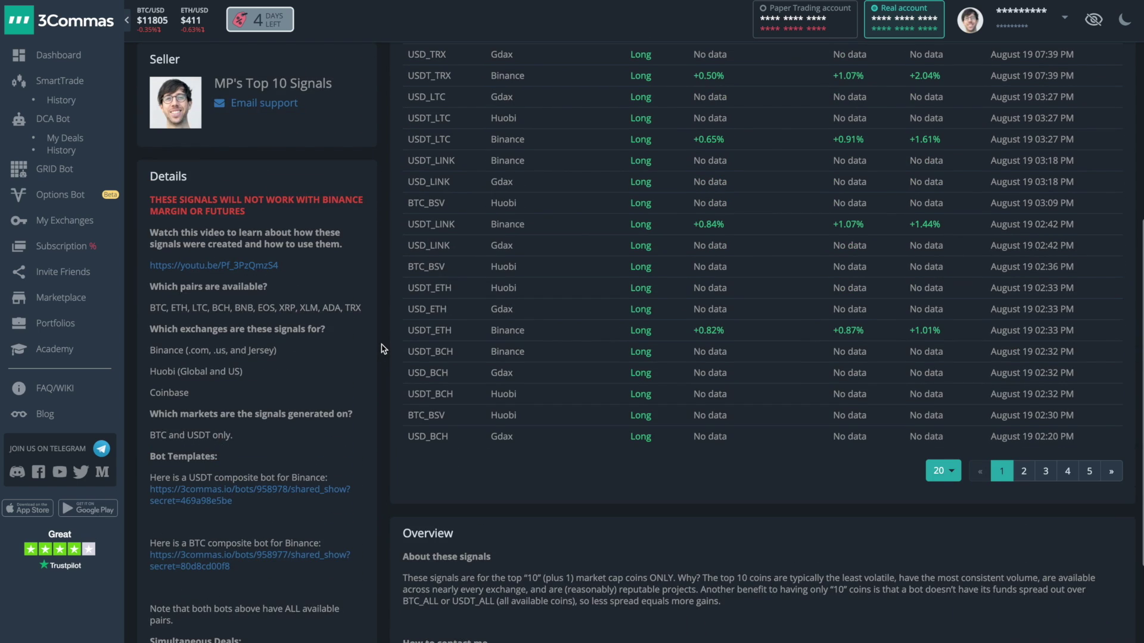
{"action": "scroll", "coordinate": [379, 417], "scroll_direction": "down", "scroll_amount": 1}
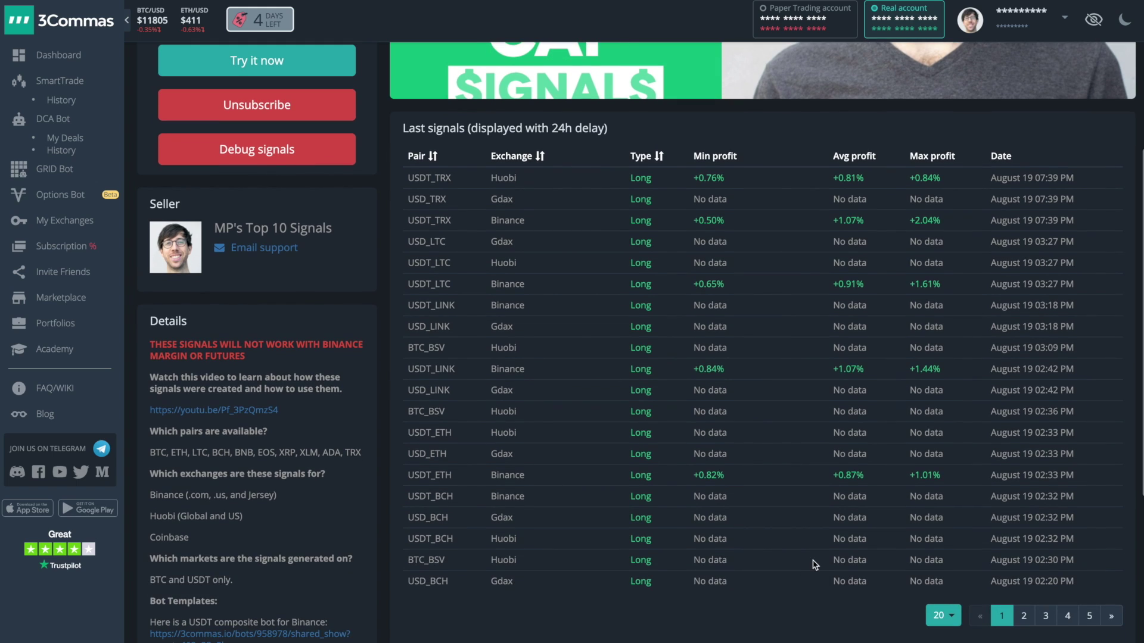
Browse pages 2, 3 and 4 of the recent signals table
{"action": "left_click", "coordinate": [949, 617]}
{"action": "left_click", "coordinate": [1024, 617]}
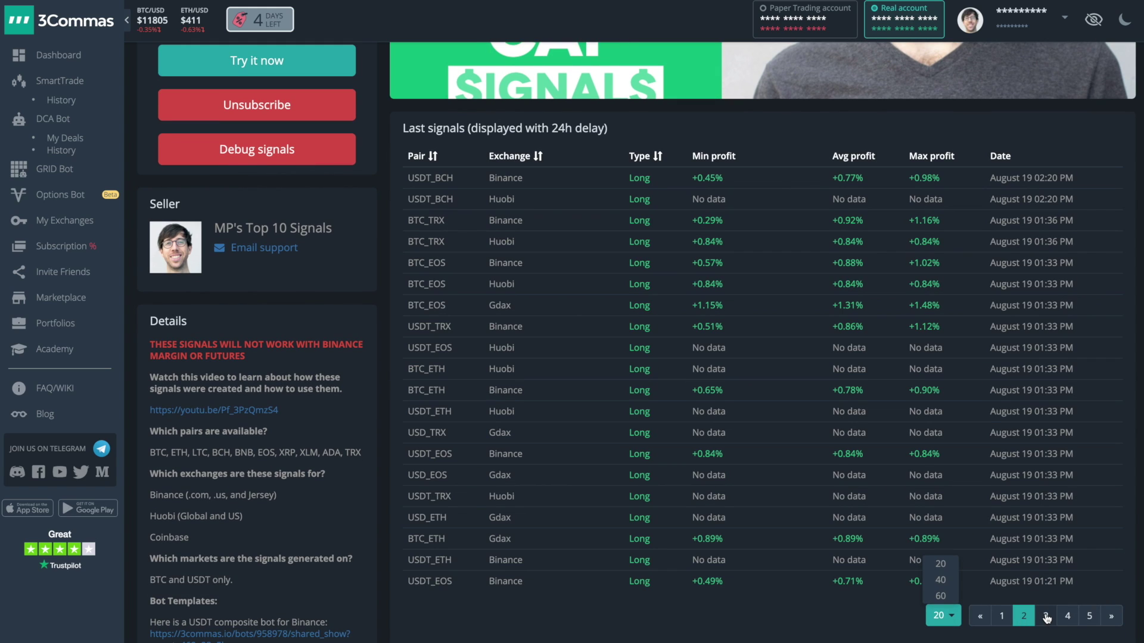
{"action": "left_click", "coordinate": [1046, 617]}
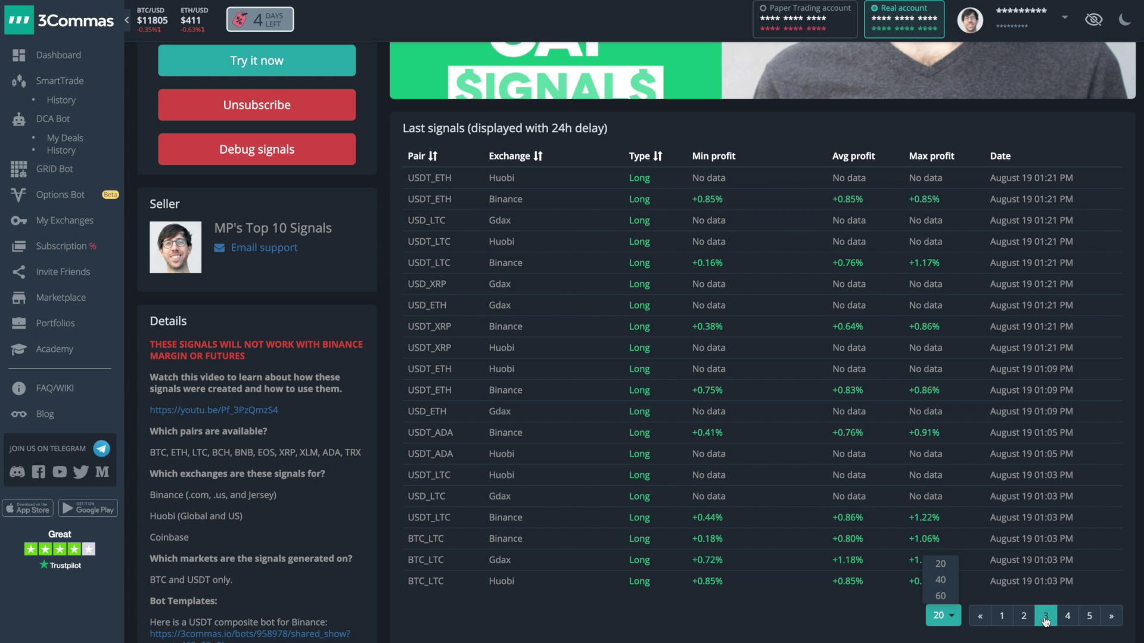
{"action": "left_click", "coordinate": [1067, 616]}
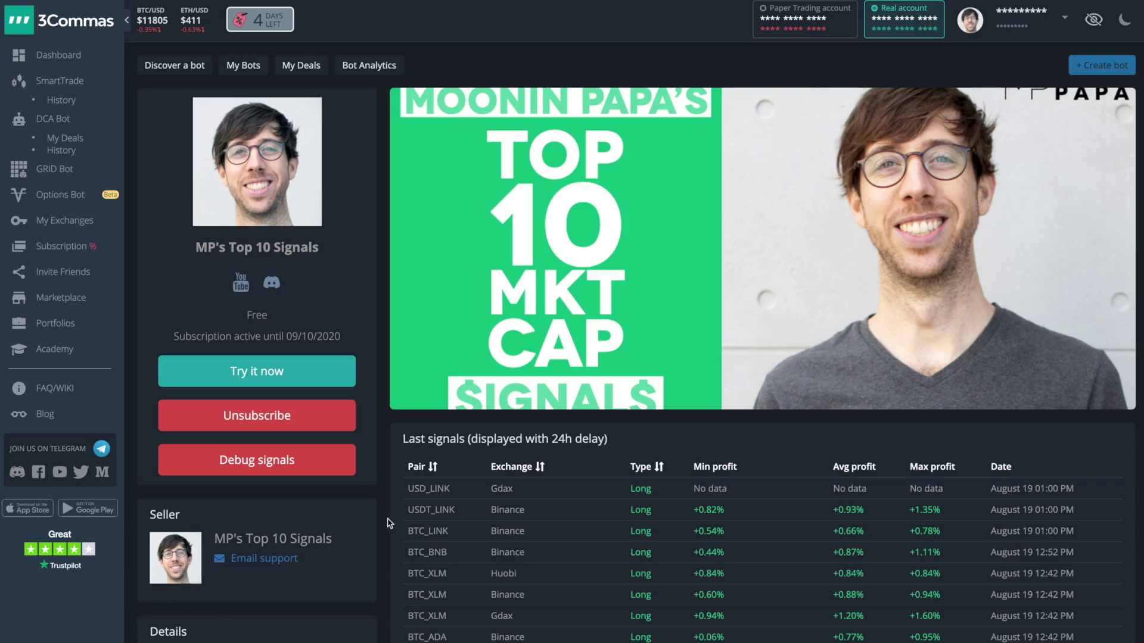
Go to the Academy page offering courses like 15 Minutes to Financial Freedom
{"action": "left_click", "coordinate": [64, 350]}
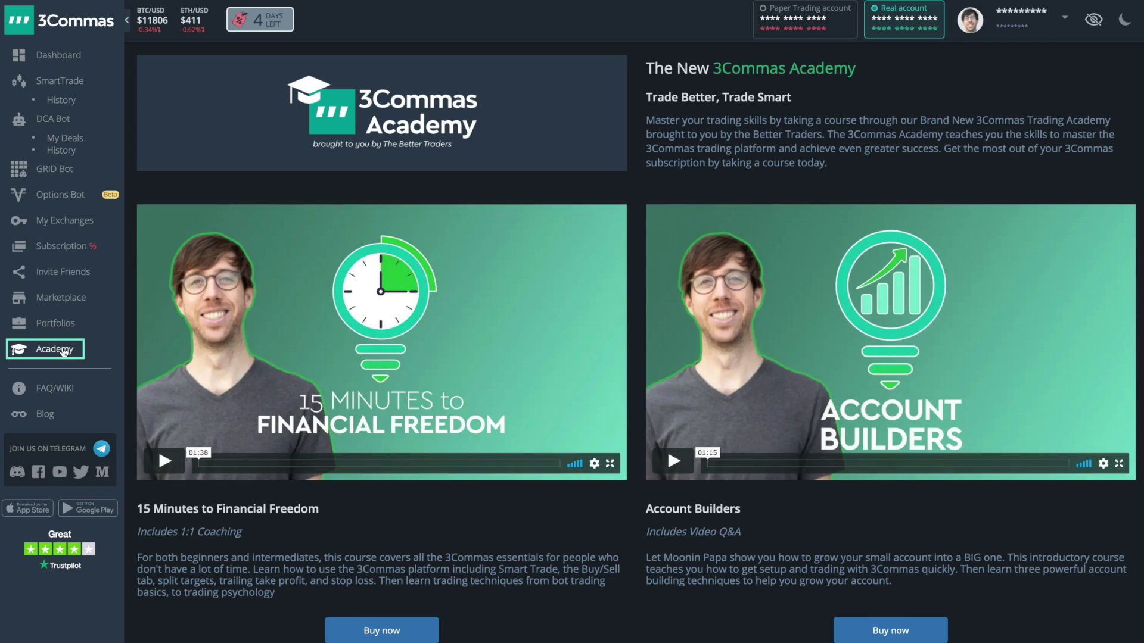
{"action": "left_click", "coordinate": [374, 633]}
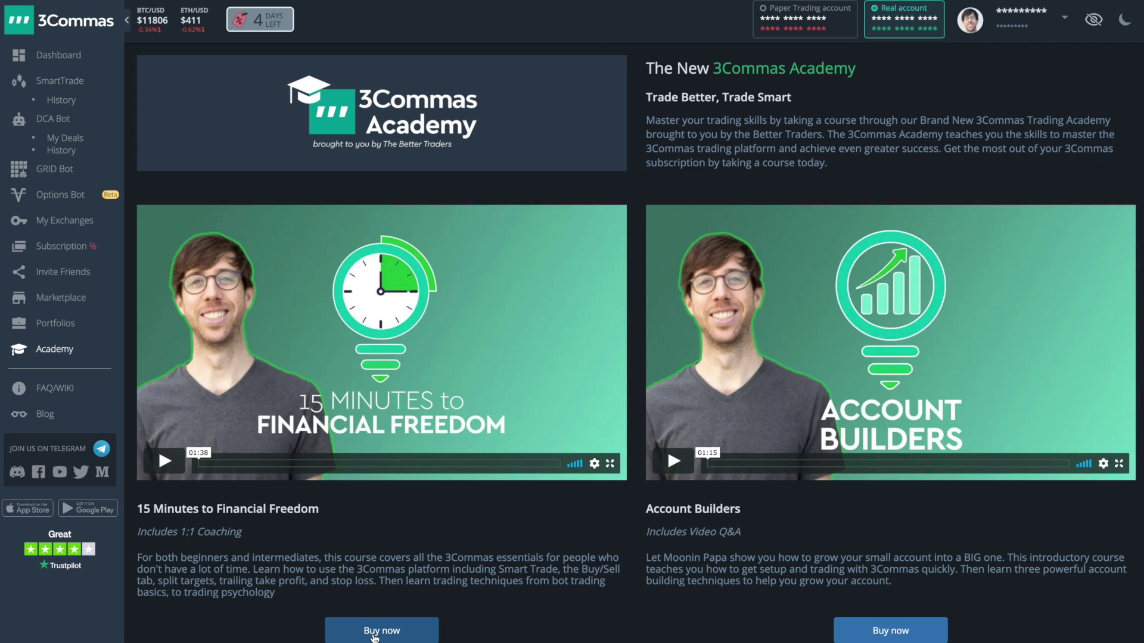